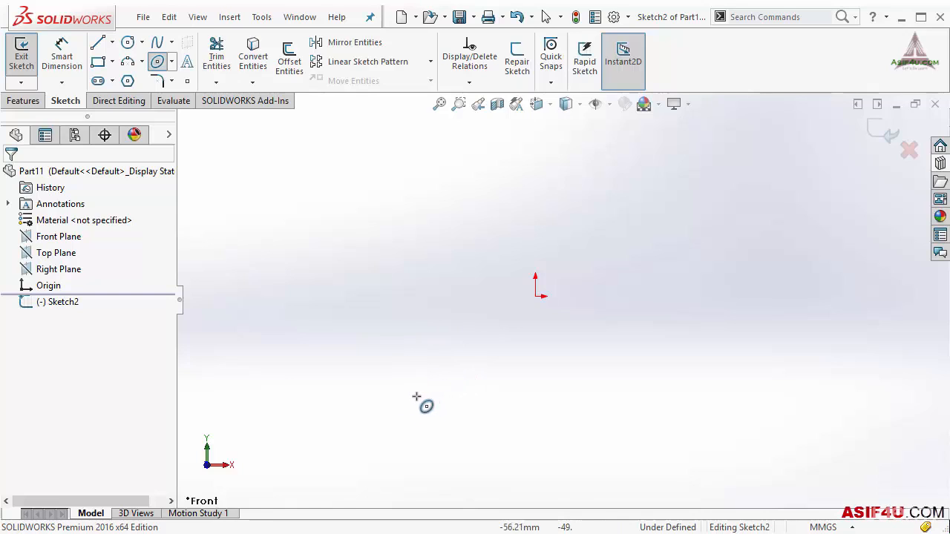
Sketch a horizontal ellipse away from the origin with a major radius of about 65.4 mm and a minor radius of about 33.6 mm
{"action": "left_click", "coordinate": [335, 346]}
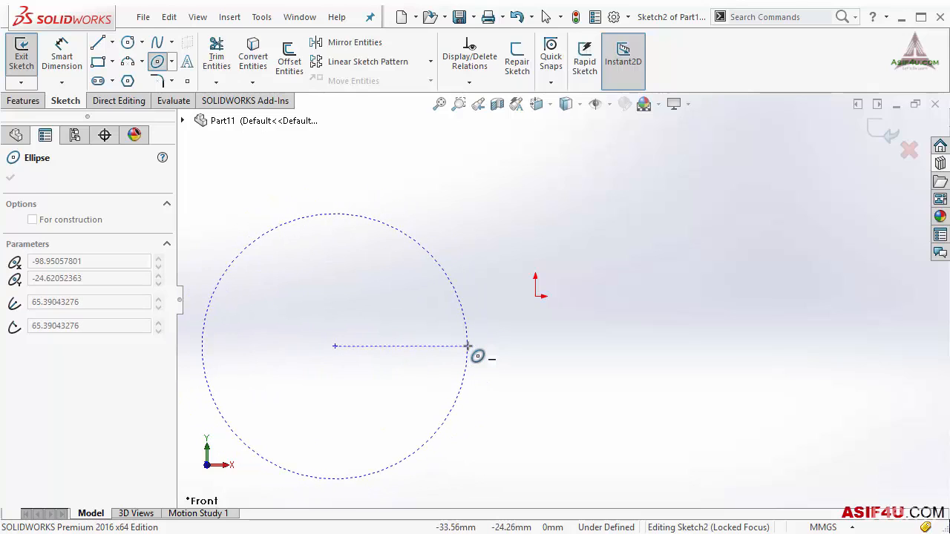
{"action": "left_click", "coordinate": [468, 346]}
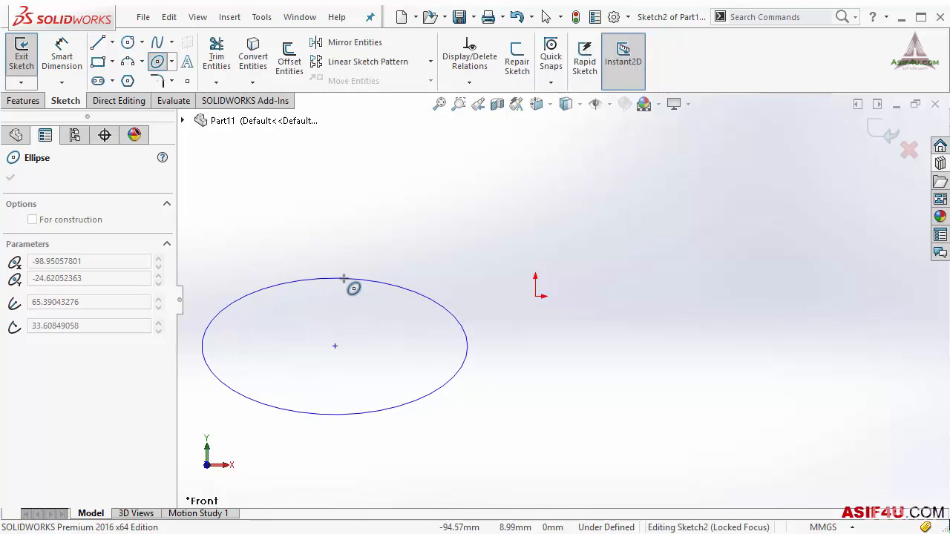
{"action": "left_click", "coordinate": [344, 279]}
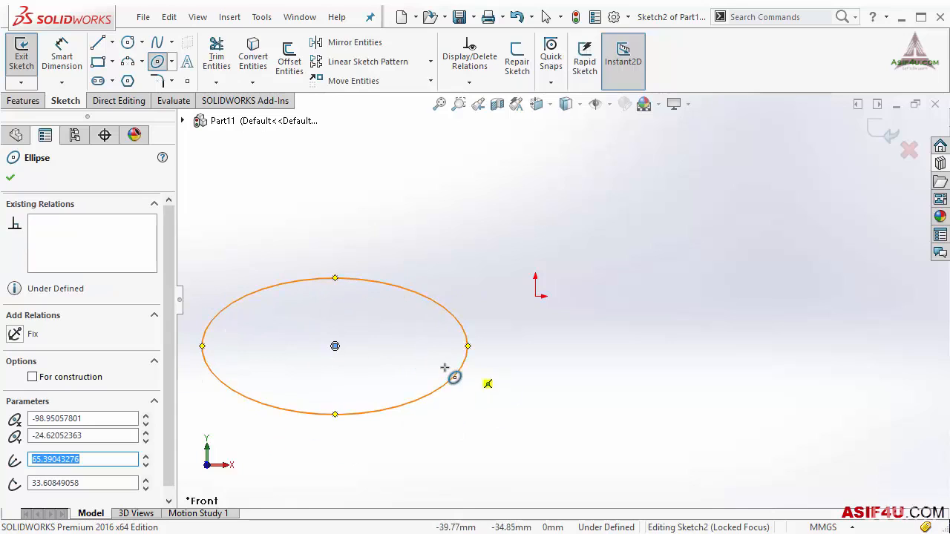
{"action": "key", "text": "Escape"}
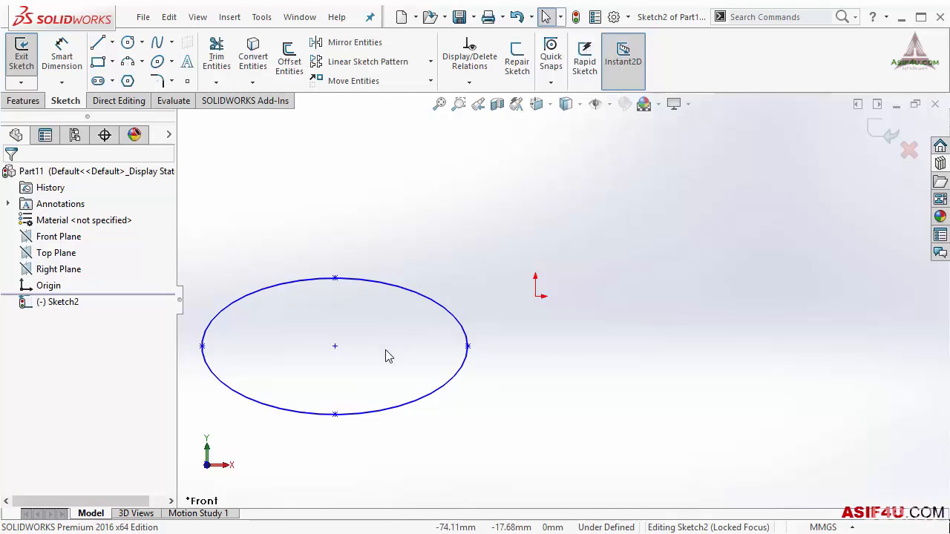
Make the ellipse's centre point coincident with the sketch origin
{"action": "left_click", "coordinate": [334, 348]}
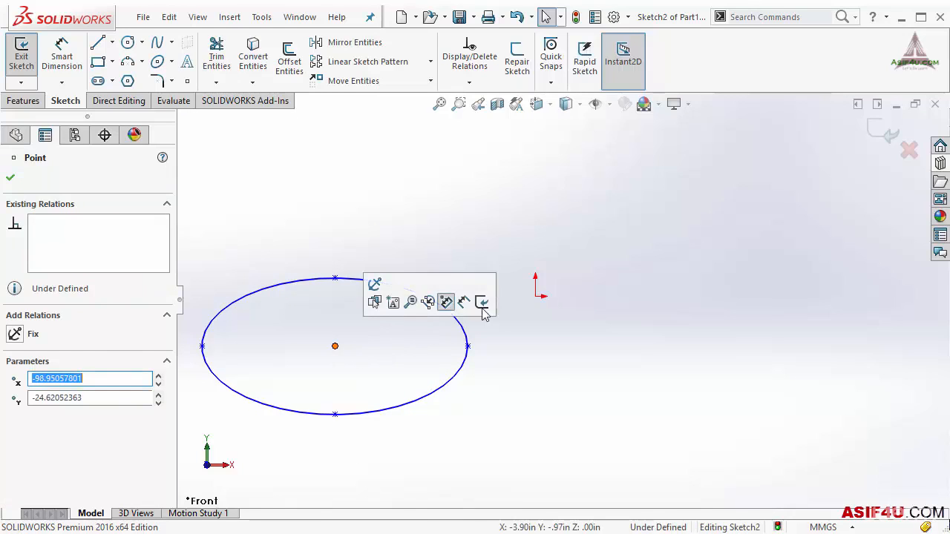
{"action": "left_click", "coordinate": [536, 296], "text": "ctrl"}
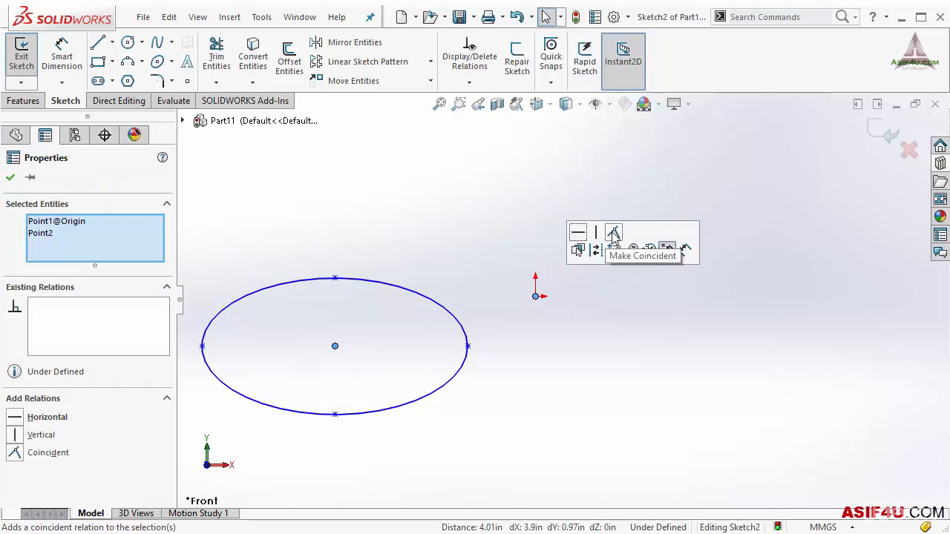
{"action": "left_click", "coordinate": [613, 235]}
{"action": "left_click", "coordinate": [533, 199]}
{"action": "scroll", "coordinate": [553, 222], "scroll_direction": "down", "scroll_amount": 3}
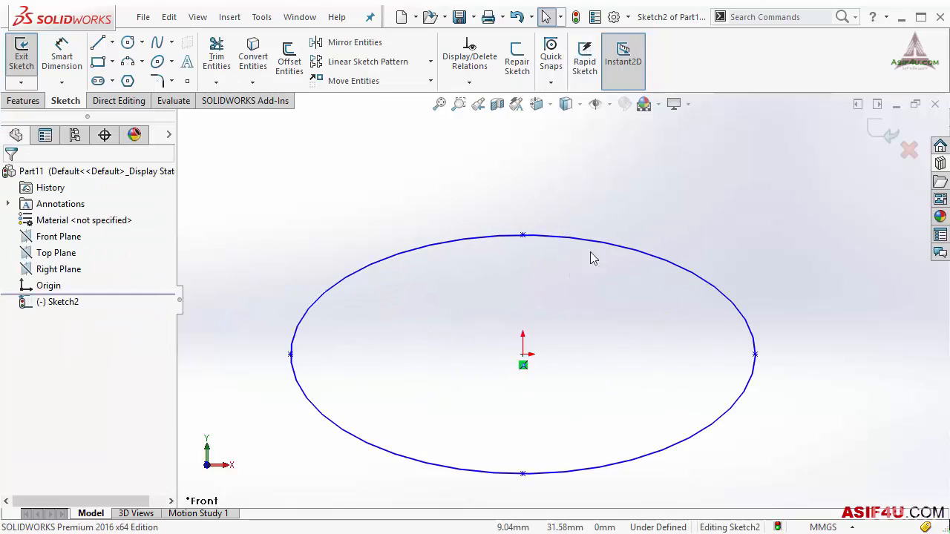
Tilt the ellipse about the origin by moving its right major-axis point to about X 74.2, Y 20.4 mm
{"action": "left_click_drag", "start_coordinate": [769, 318], "coordinate": [786, 281]}
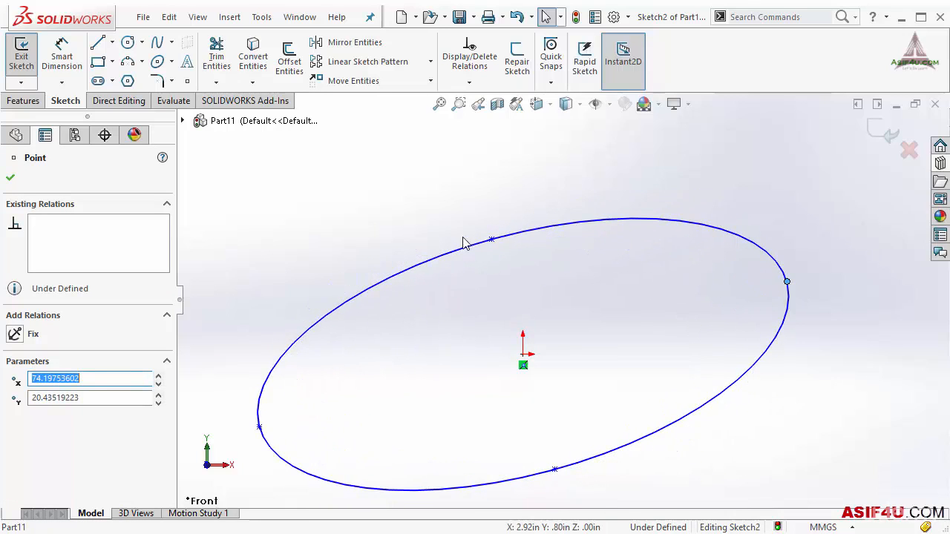
{"action": "left_click", "coordinate": [524, 356]}
{"action": "left_click", "coordinate": [786, 283], "text": "ctrl"}
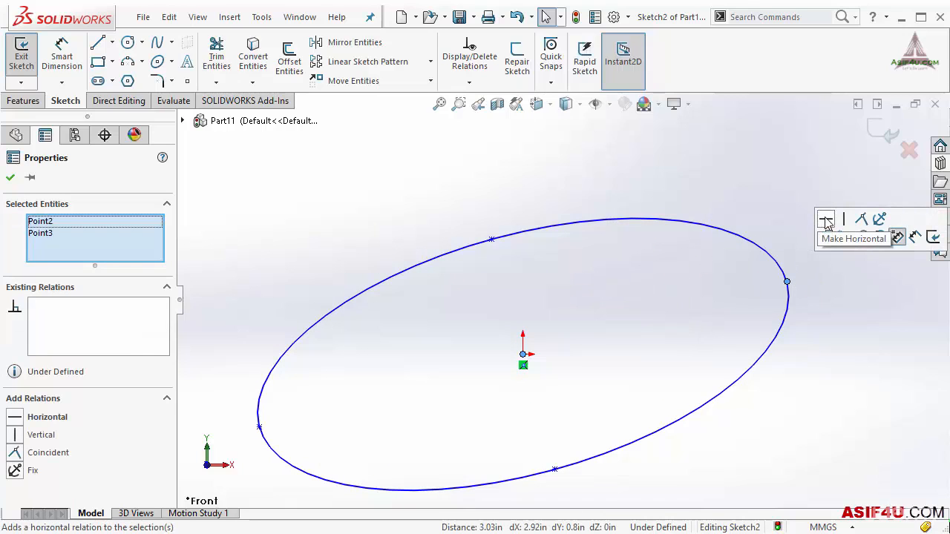
{"action": "left_click", "coordinate": [590, 162]}
Draw a construction centerline from the origin to the ellipse's right major-axis point, coincident with it
{"action": "key", "text": "s"}
{"action": "left_click", "coordinate": [637, 221]}
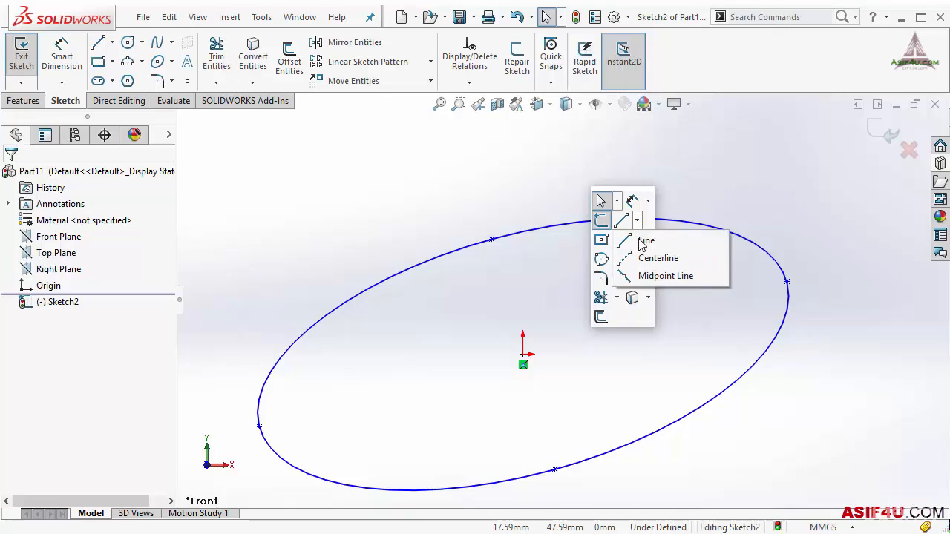
{"action": "left_click", "coordinate": [648, 258]}
{"action": "left_click", "coordinate": [786, 286]}
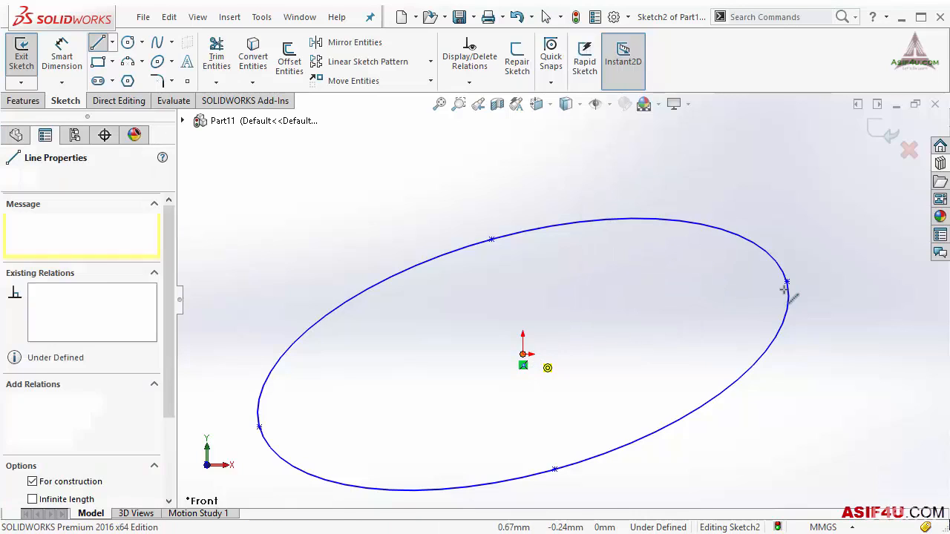
{"action": "left_click", "coordinate": [790, 283]}
{"action": "key", "text": "Escape"}
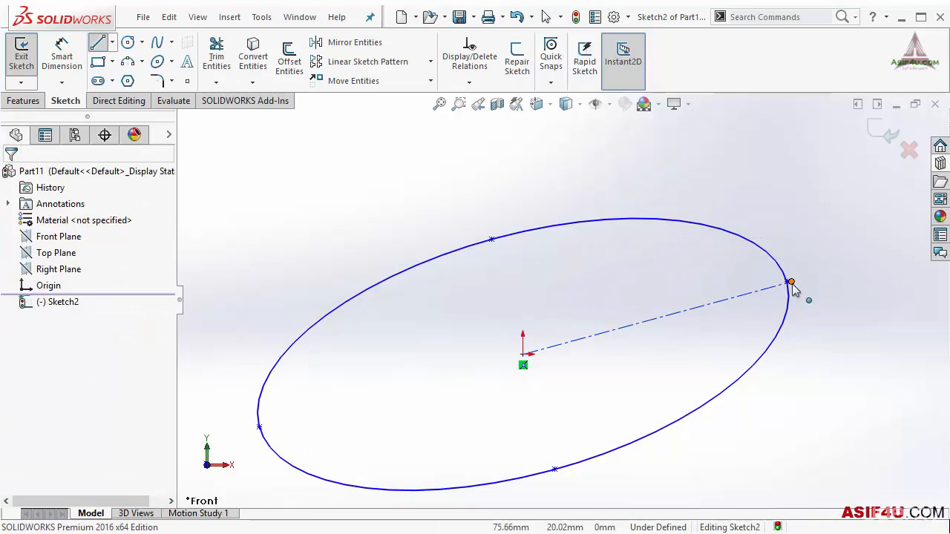
{"action": "key", "text": "Escape"}
{"action": "left_click", "coordinate": [787, 283]}
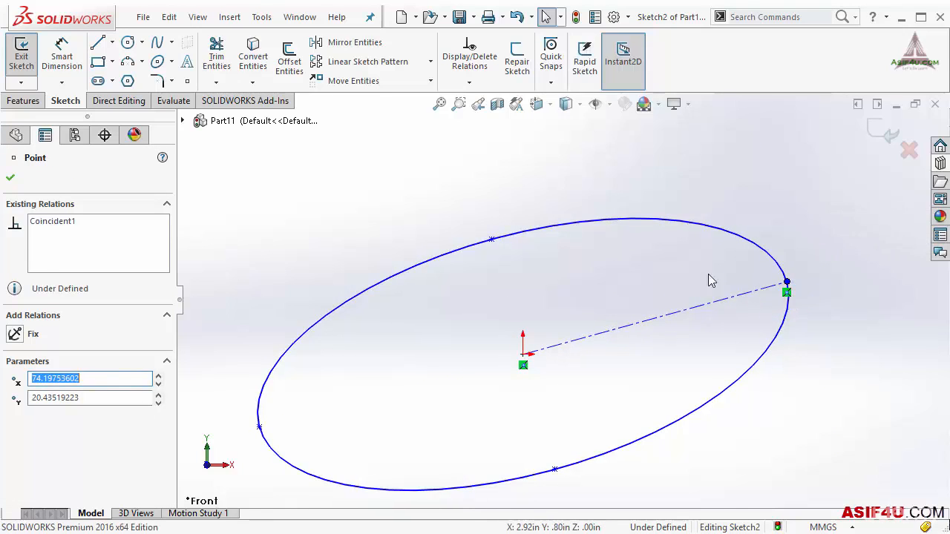
{"action": "left_click", "coordinate": [717, 193]}
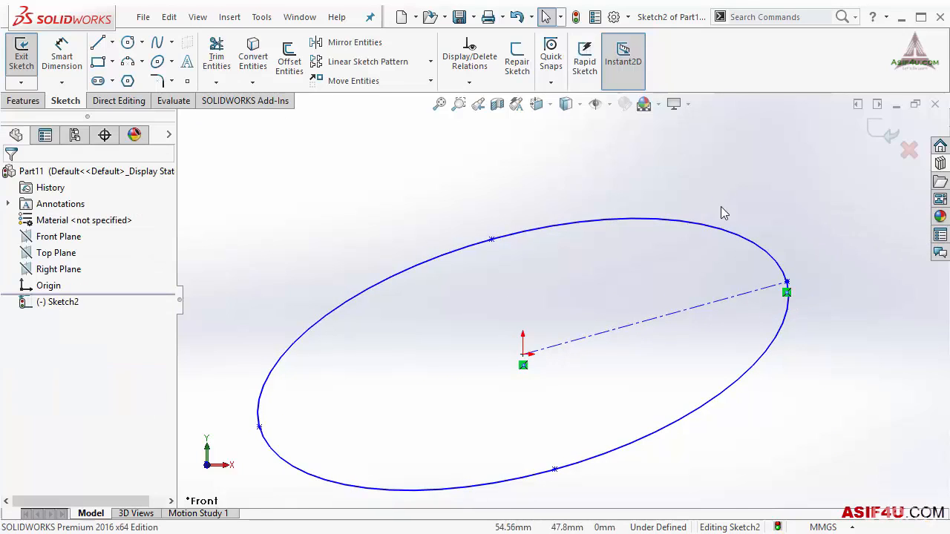
Make the centerline horizontal and resize the ellipse by its axis points to a major radius of about 65.8 mm
{"action": "left_click", "coordinate": [654, 317]}
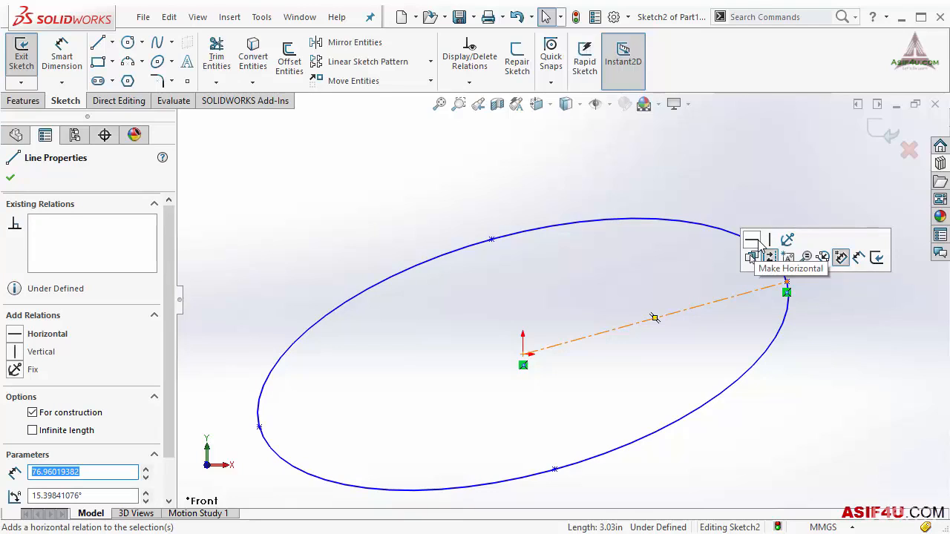
{"action": "left_click", "coordinate": [753, 242]}
{"action": "left_click", "coordinate": [635, 176]}
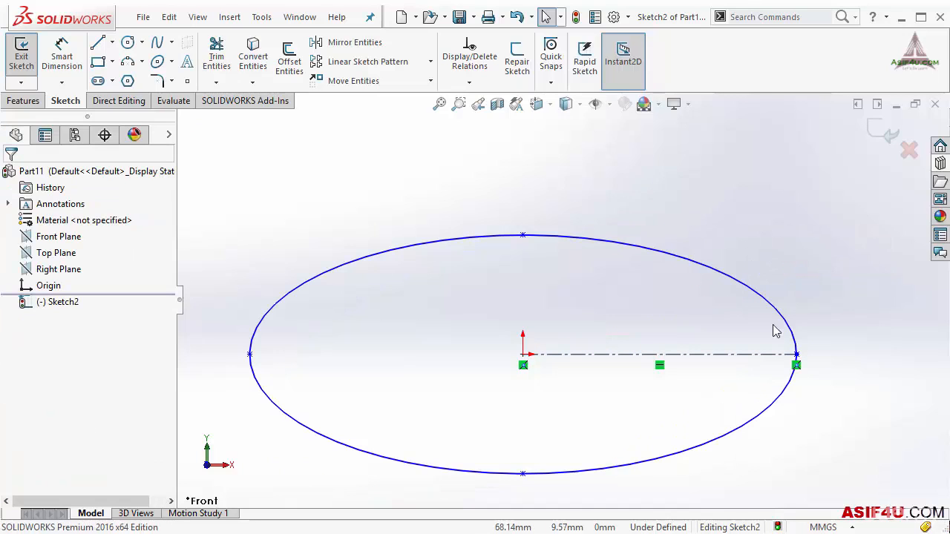
{"action": "mouse_move", "coordinate": [523, 235]}
{"action": "left_mouse_down"}
{"action": "mouse_move", "coordinate": [530, 159]}
{"action": "mouse_move", "coordinate": [531, 227]}
{"action": "left_mouse_up"}
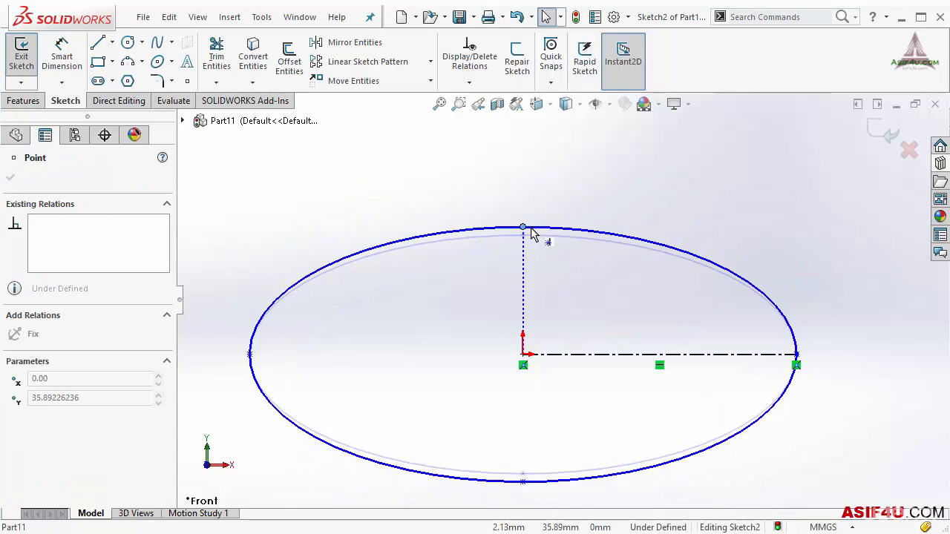
{"action": "left_click_drag", "start_coordinate": [797, 355], "coordinate": [757, 355]}
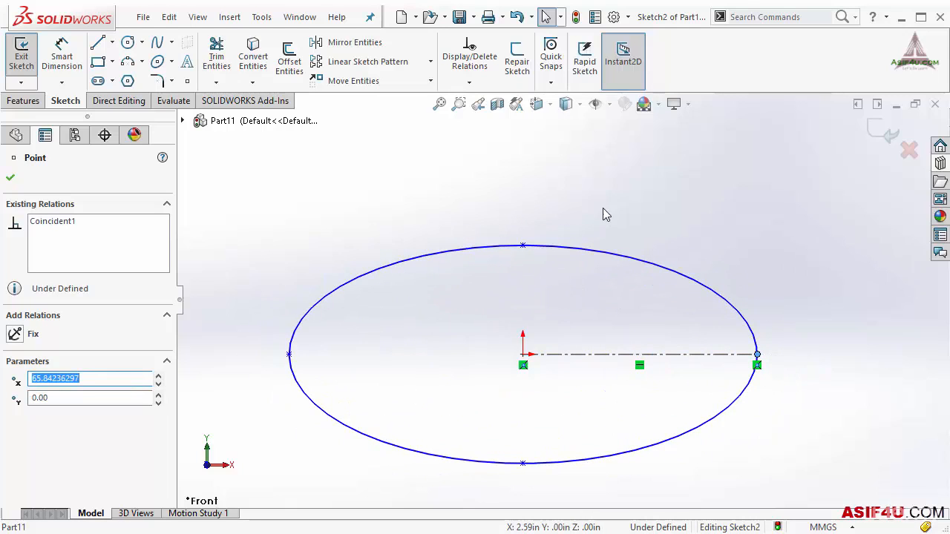
Dimension the ellipse's overall length between its two major-axis points as 150 mm, placed below the ellipse
{"action": "scroll", "coordinate": [586, 259], "scroll_direction": "up", "scroll_amount": 2}
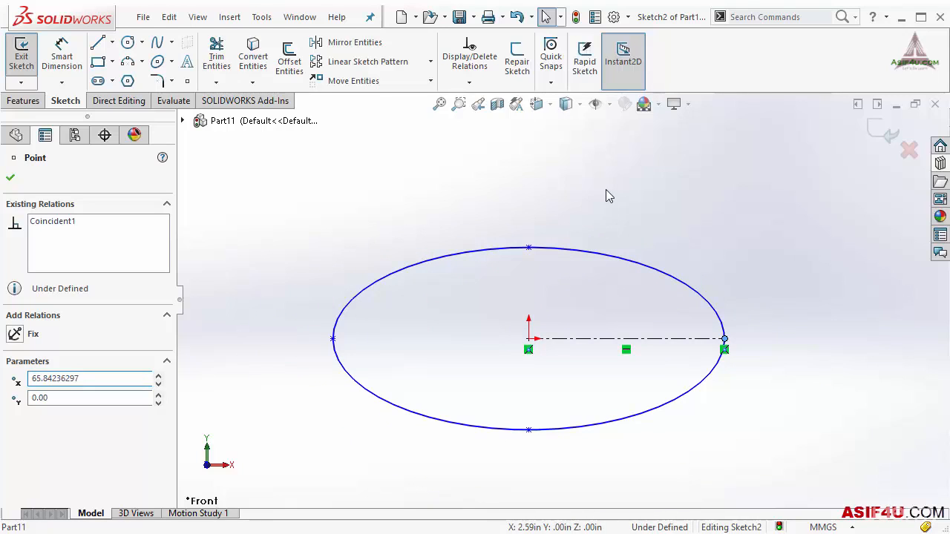
{"action": "right_click_drag", "start_coordinate": [604, 195], "coordinate": [598, 170]}
{"action": "left_click", "coordinate": [528, 338]}
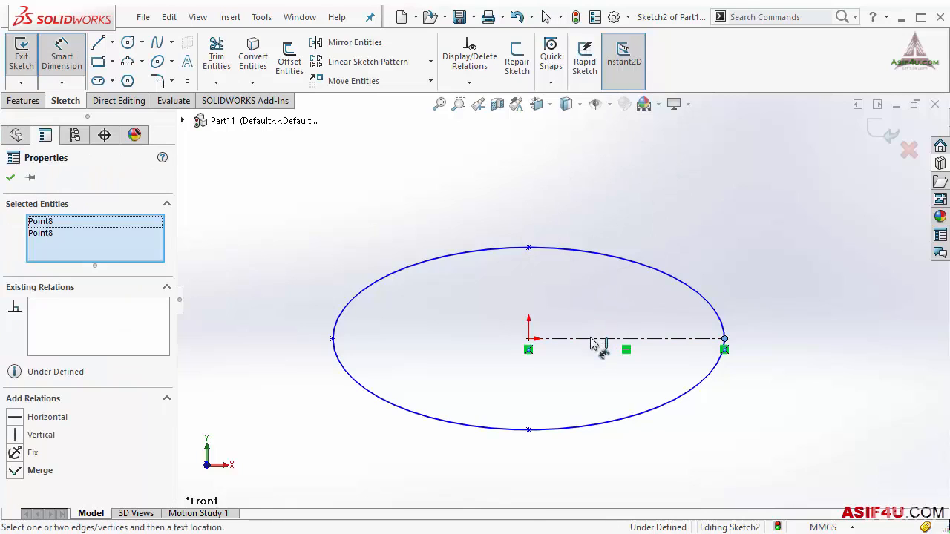
{"action": "left_click", "coordinate": [589, 224]}
{"action": "left_click", "coordinate": [724, 339]}
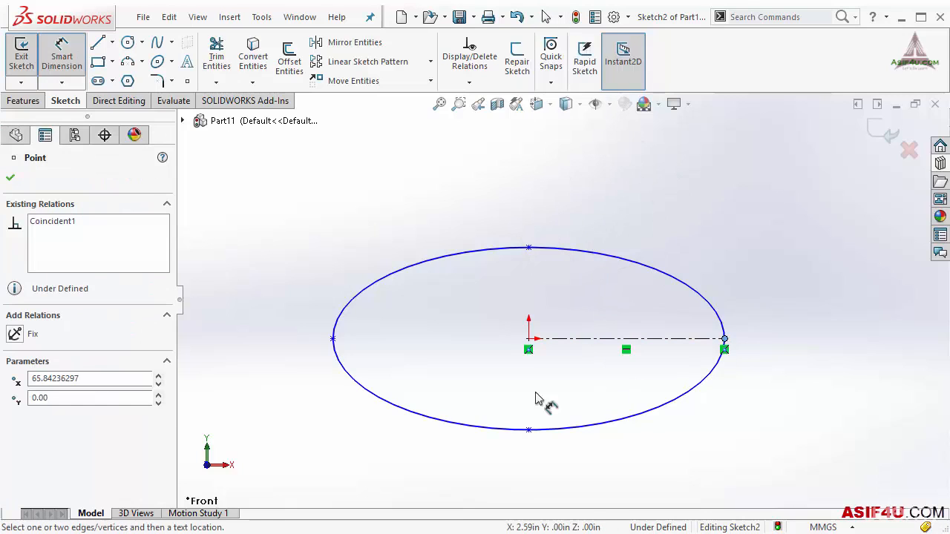
{"action": "left_click", "coordinate": [332, 340]}
{"action": "left_click", "coordinate": [533, 493]}
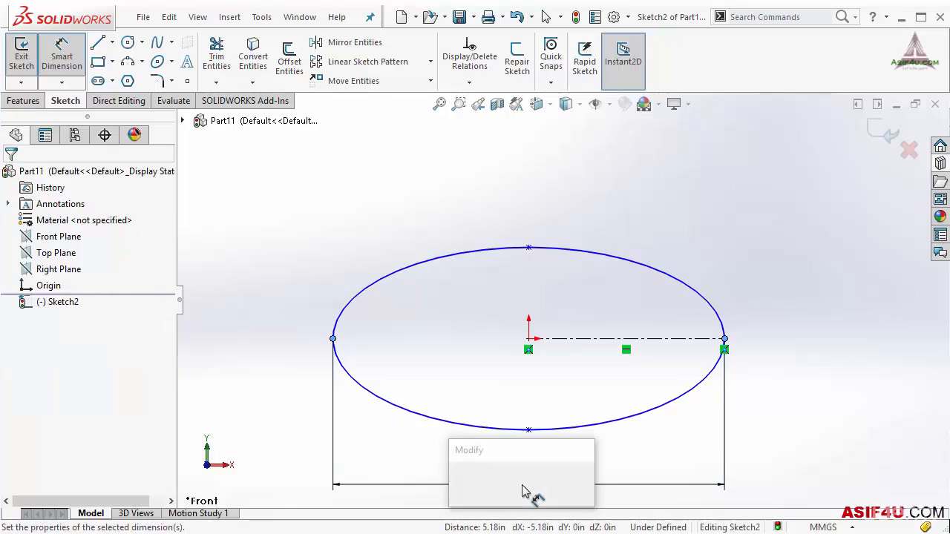
{"action": "type", "text": "150"}
{"action": "key", "text": "Return"}
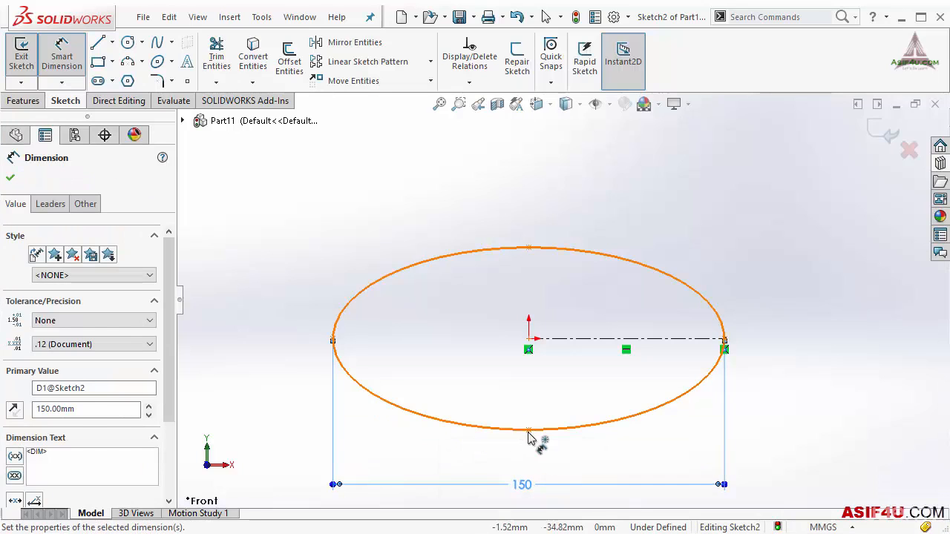
Dimension the ellipse's overall height between its two minor-axis points as 70 mm and place the dimension left of the ellipse
{"action": "left_click", "coordinate": [528, 248]}
{"action": "left_click", "coordinate": [528, 430]}
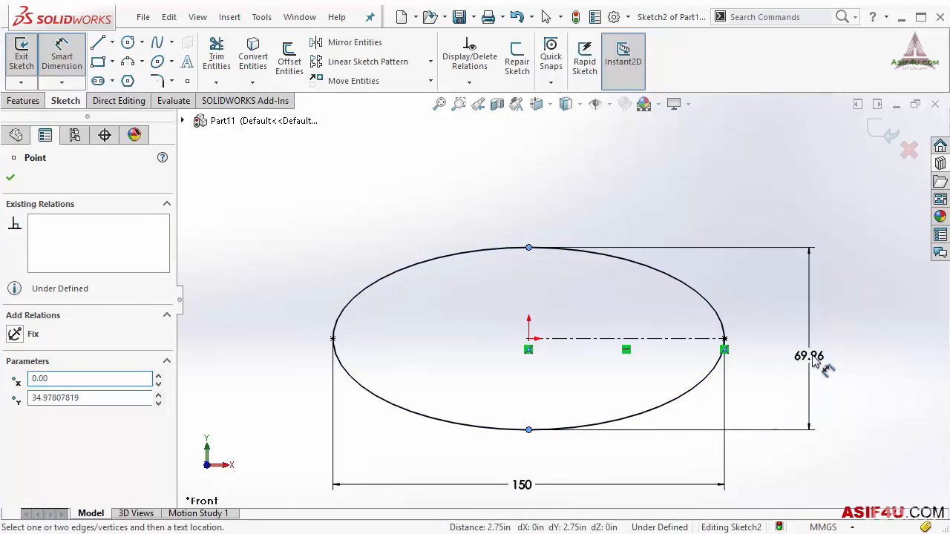
{"action": "left_click", "coordinate": [815, 362]}
{"action": "type", "text": "70"}
{"action": "key", "text": "Return"}
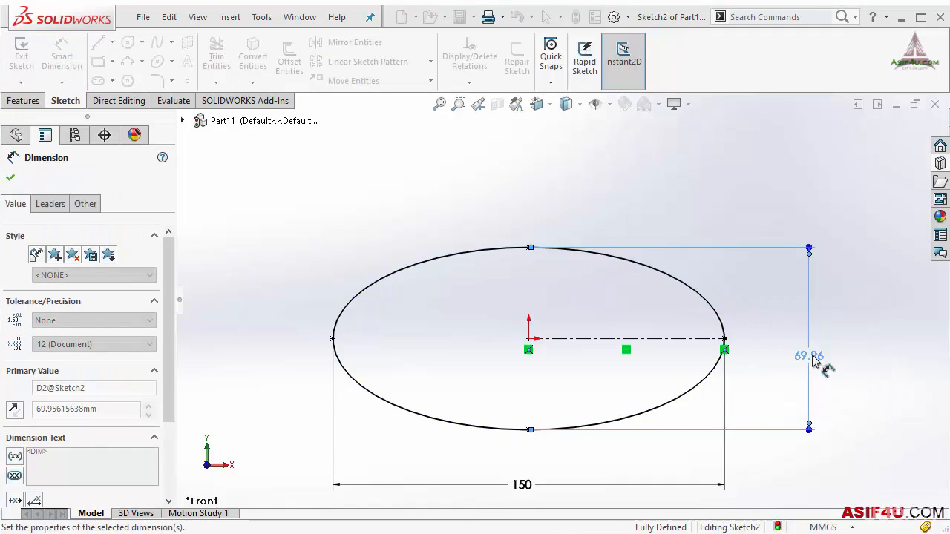
{"action": "key", "text": "Escape"}
{"action": "left_click_drag", "start_coordinate": [811, 355], "coordinate": [299, 335]}
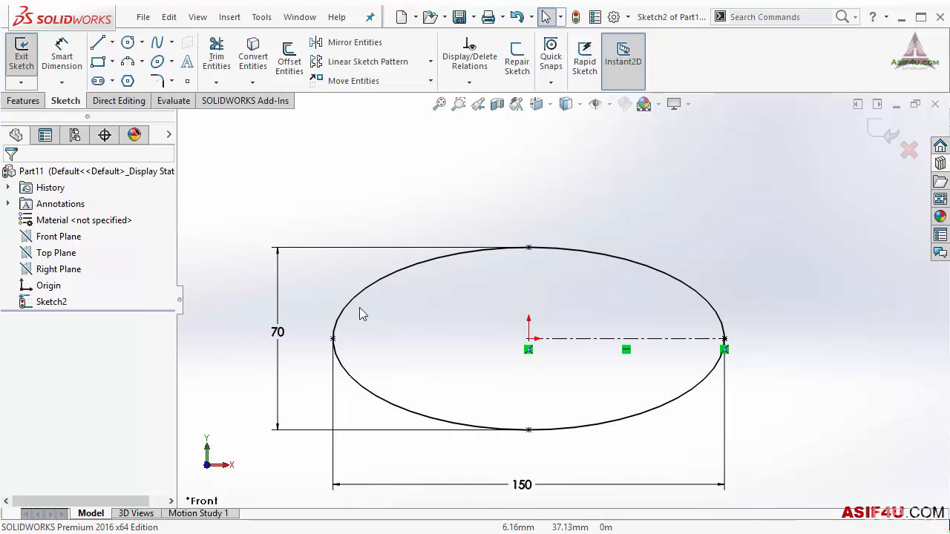
Draw an inclined centerline from the origin up and to the right, ending outside the ellipse
{"action": "left_click", "coordinate": [112, 43]}
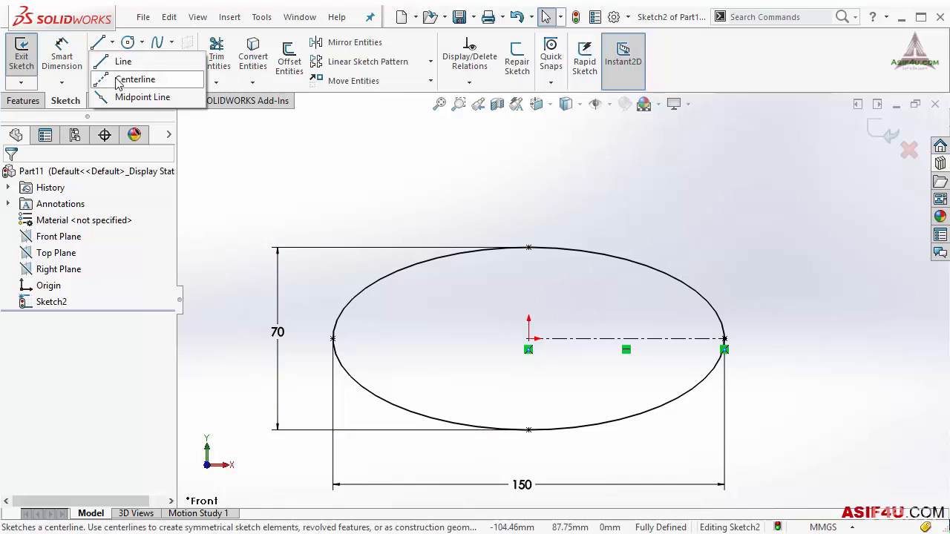
{"action": "left_click", "coordinate": [141, 78]}
{"action": "left_click", "coordinate": [530, 338]}
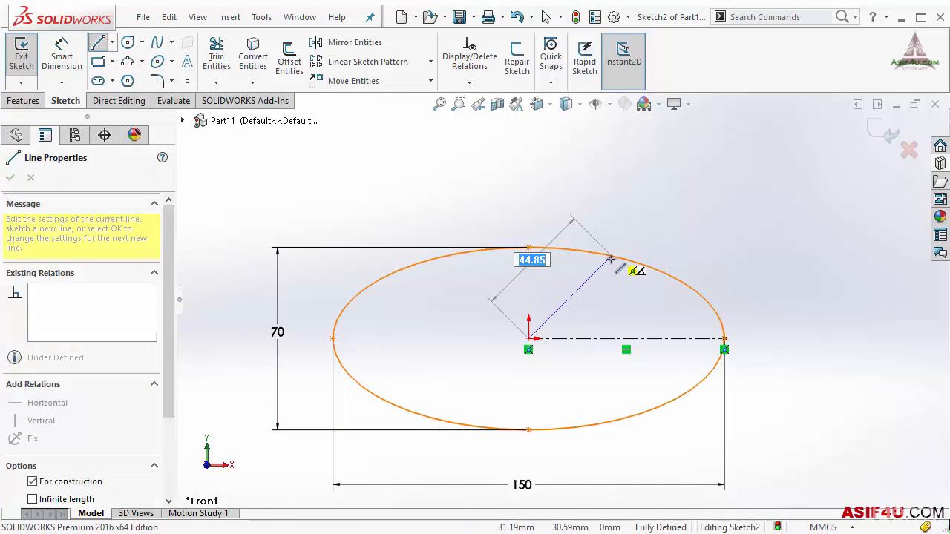
{"action": "left_click", "coordinate": [656, 223]}
Dimension the angle between the inclined and horizontal centerlines as 30 degrees
{"action": "right_click_drag", "start_coordinate": [594, 207], "coordinate": [590, 152]}
{"action": "left_click", "coordinate": [594, 283]}
{"action": "left_click", "coordinate": [625, 339]}
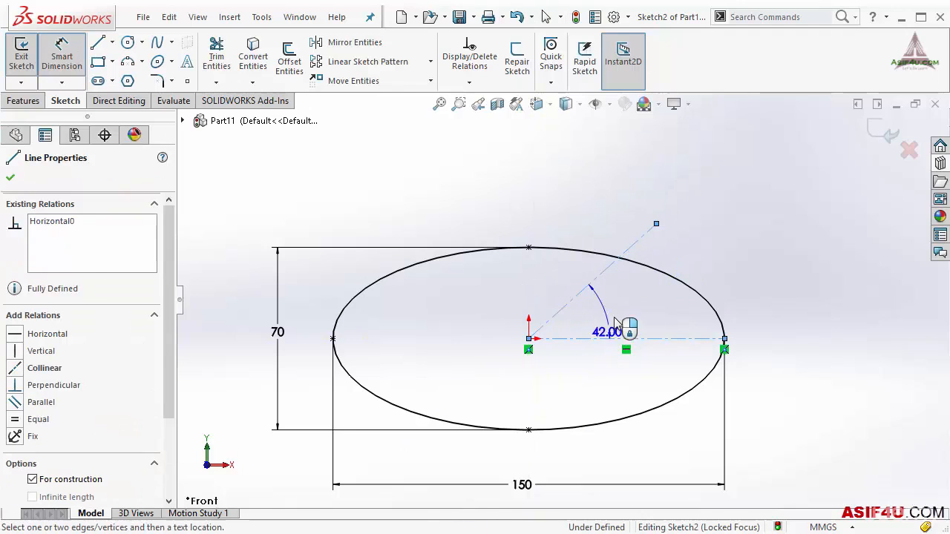
{"action": "left_click", "coordinate": [620, 309]}
{"action": "type", "text": "30"}
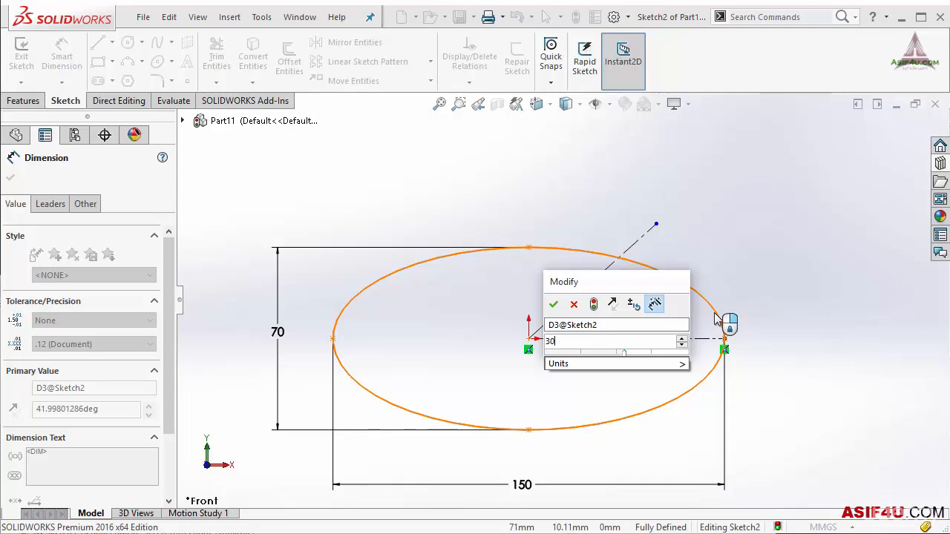
{"action": "key", "text": "Return"}
{"action": "key", "text": "Escape"}
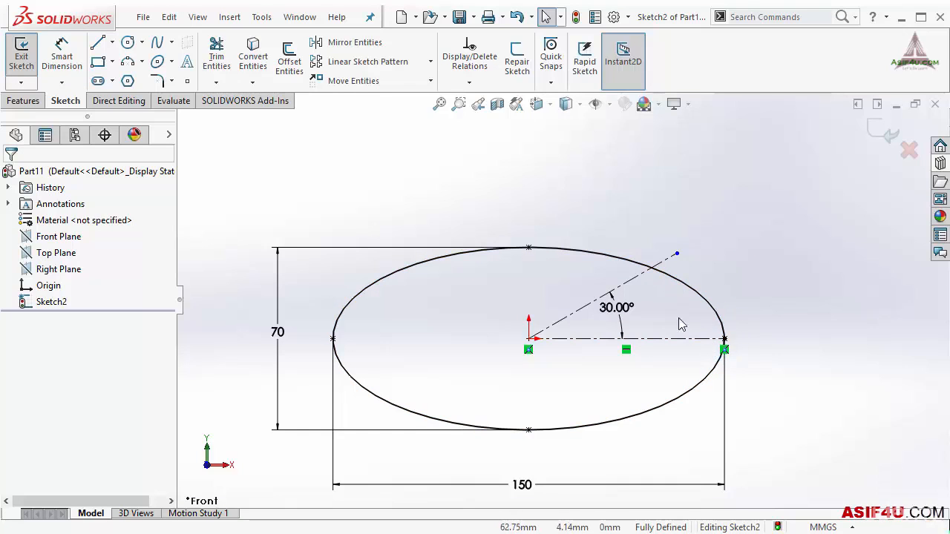
Power-trim away the part of the ellipse between the inclined and horizontal centerlines
{"action": "left_click", "coordinate": [217, 59]}
{"action": "left_click_drag", "start_coordinate": [732, 275], "coordinate": [677, 309]}
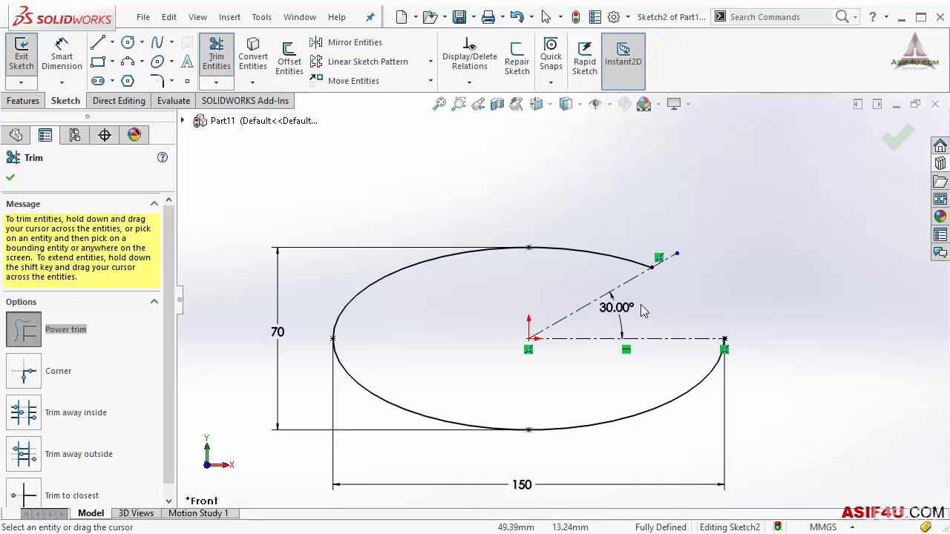
{"action": "left_click", "coordinate": [9, 179]}
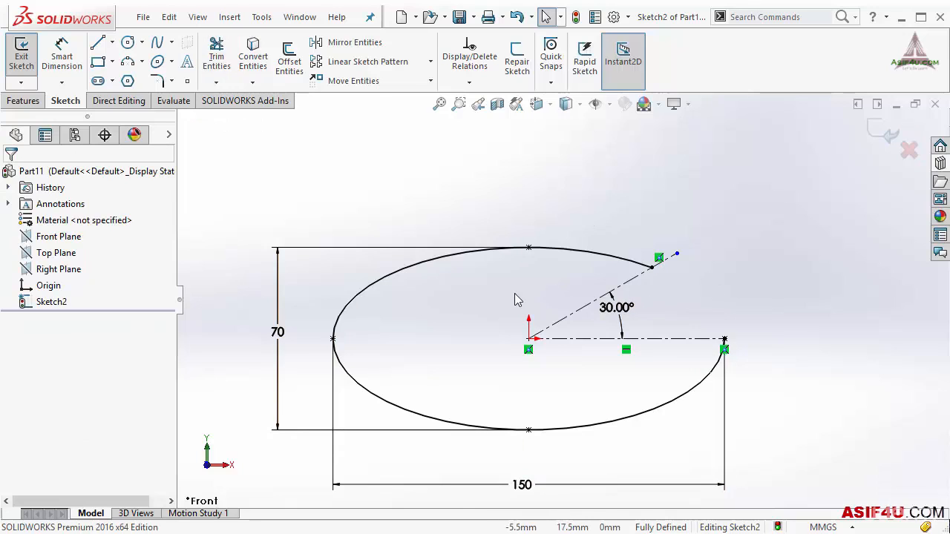
Move the 30-degree angle dimension outside the ellipse, to its lower right
{"action": "scroll", "coordinate": [561, 301], "scroll_direction": "up", "scroll_amount": 1}
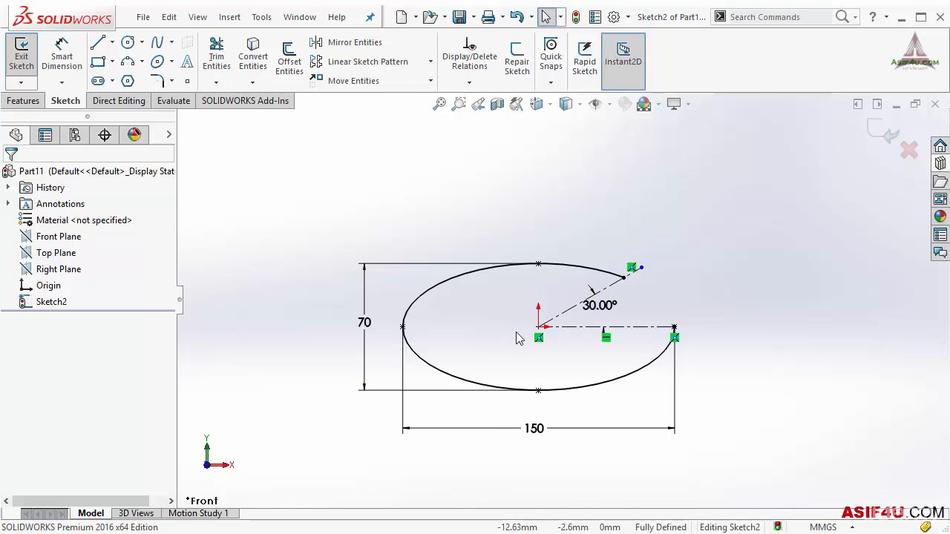
{"action": "left_click_drag", "start_coordinate": [600, 306], "coordinate": [732, 415]}
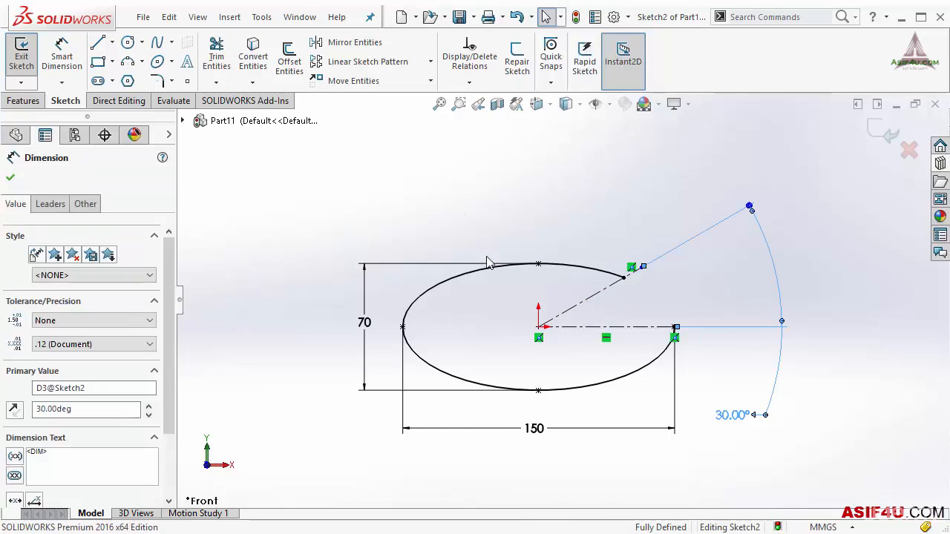
Delete the whole trimmed ellipse together with its centerlines and dimensions from the sketch
{"action": "left_click", "coordinate": [465, 215]}
{"action": "mouse_move", "coordinate": [323, 194]}
{"action": "left_mouse_down"}
{"action": "mouse_move", "coordinate": [816, 494]}
{"action": "mouse_move", "coordinate": [812, 485]}
{"action": "left_mouse_up"}
{"action": "key", "text": "Delete"}
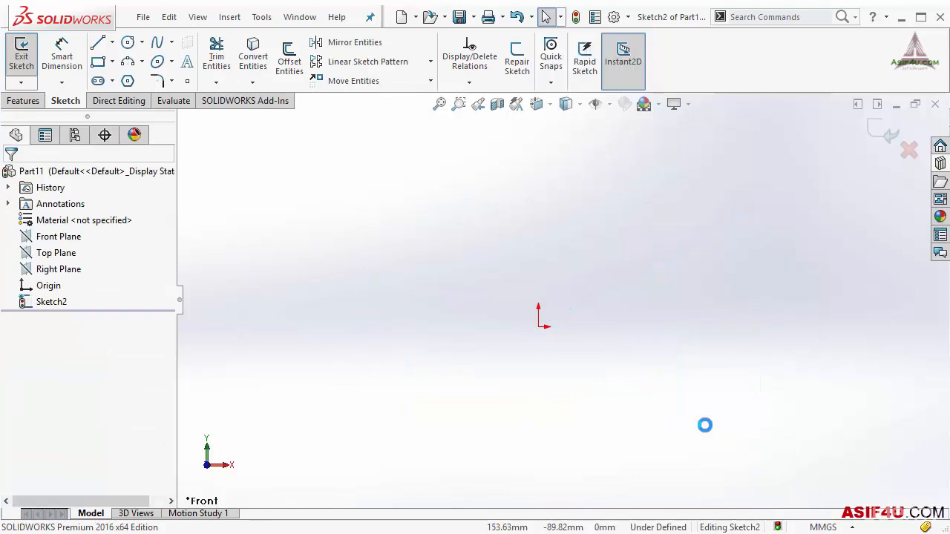
Draw a partial ellipse centred on the origin, about 237 mm wide and 115 mm high, leaving its right side open
{"action": "left_click", "coordinate": [173, 64]}
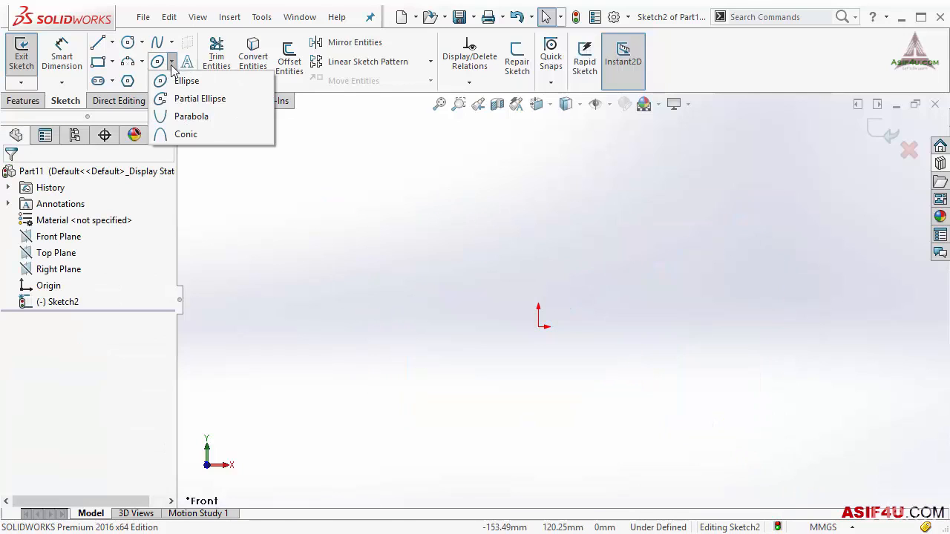
{"action": "left_click", "coordinate": [192, 99]}
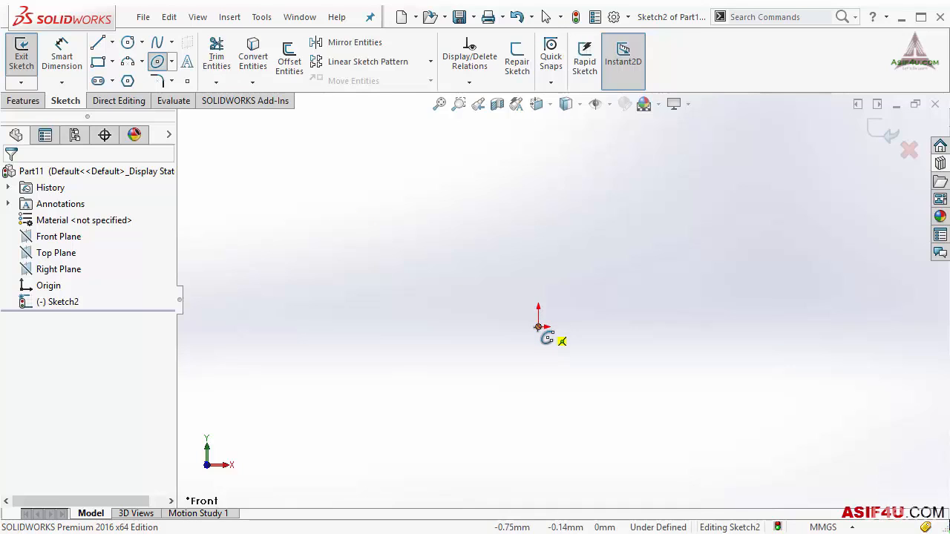
{"action": "left_click", "coordinate": [538, 326]}
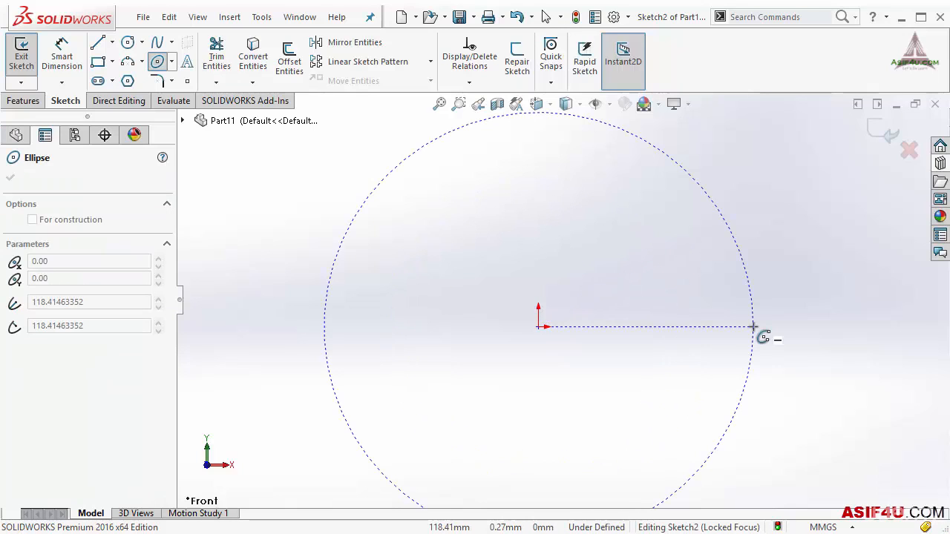
{"action": "left_click", "coordinate": [754, 326]}
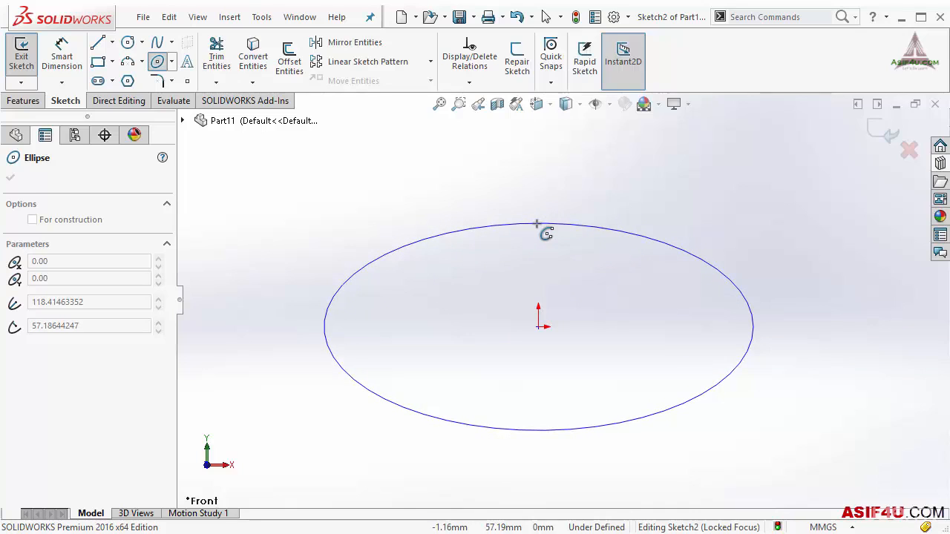
{"action": "left_click", "coordinate": [654, 222]}
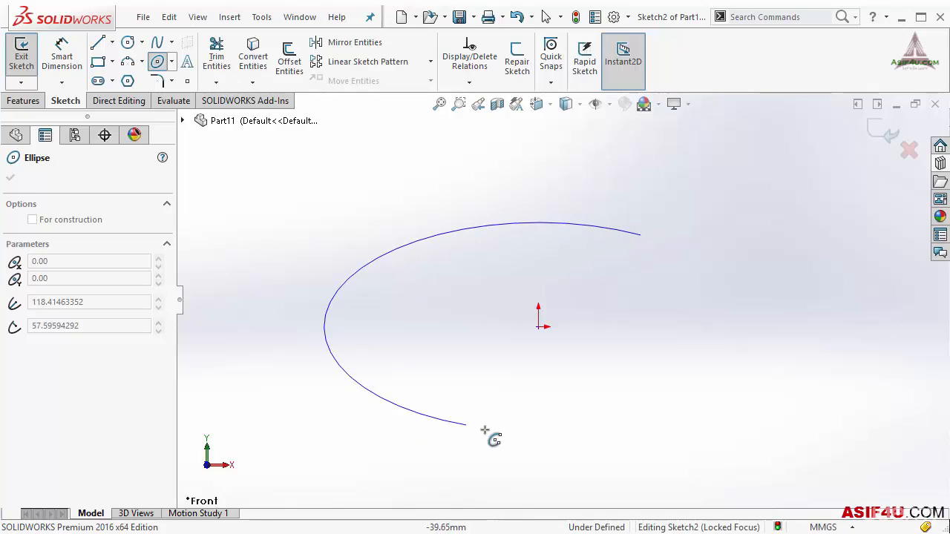
{"action": "left_click", "coordinate": [754, 371]}
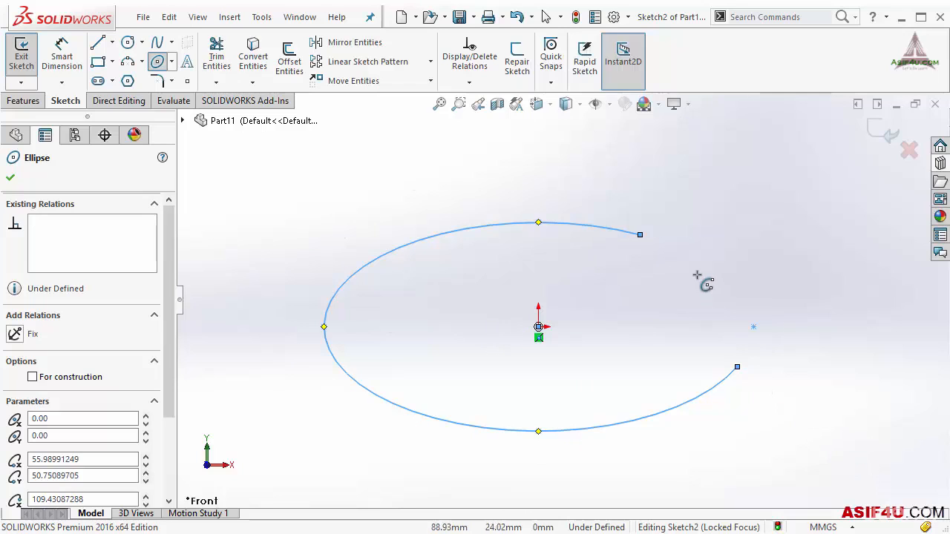
{"action": "key", "text": "Escape"}
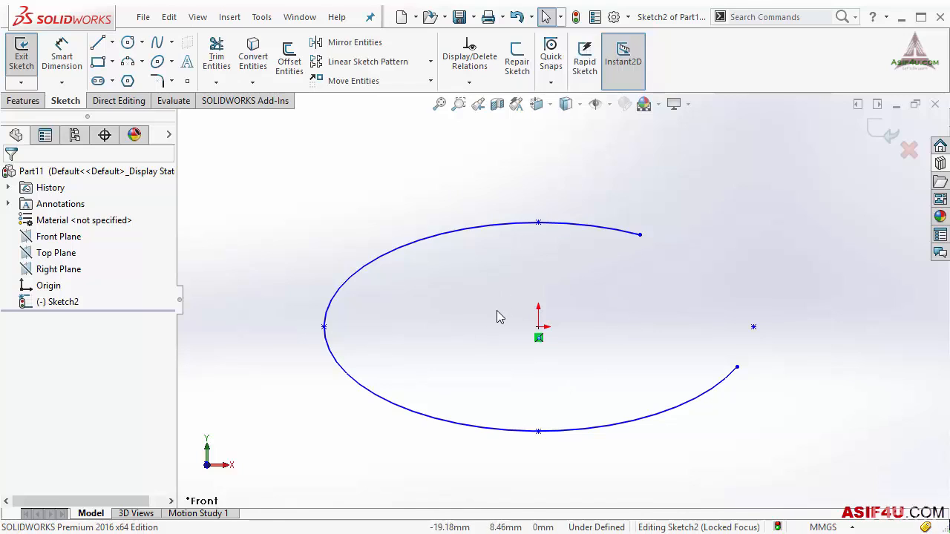
Draw a horizontal centerline from the origin to the leftmost point of the partial ellipse
{"action": "left_click", "coordinate": [112, 43]}
{"action": "left_click", "coordinate": [126, 76]}
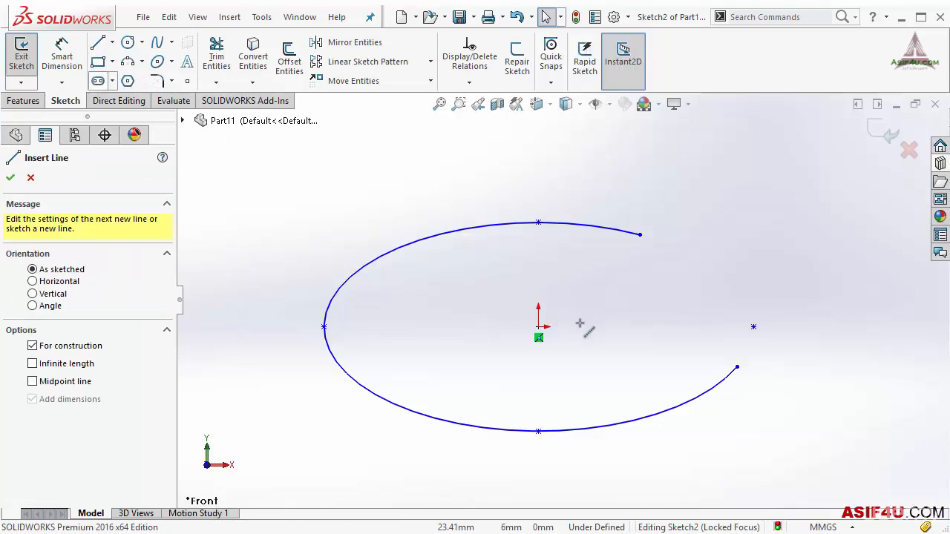
{"action": "left_click", "coordinate": [539, 326]}
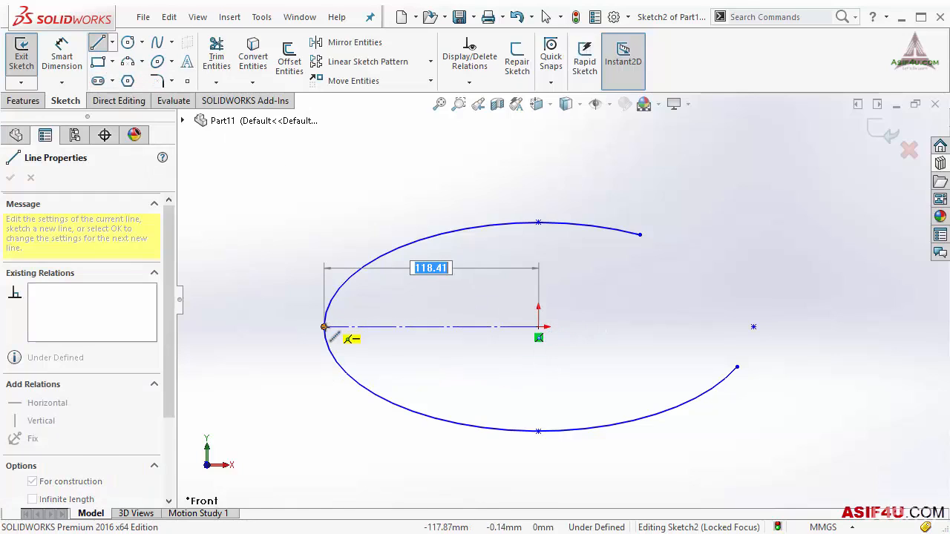
{"action": "left_click", "coordinate": [324, 326]}
{"action": "key", "text": "Escape"}
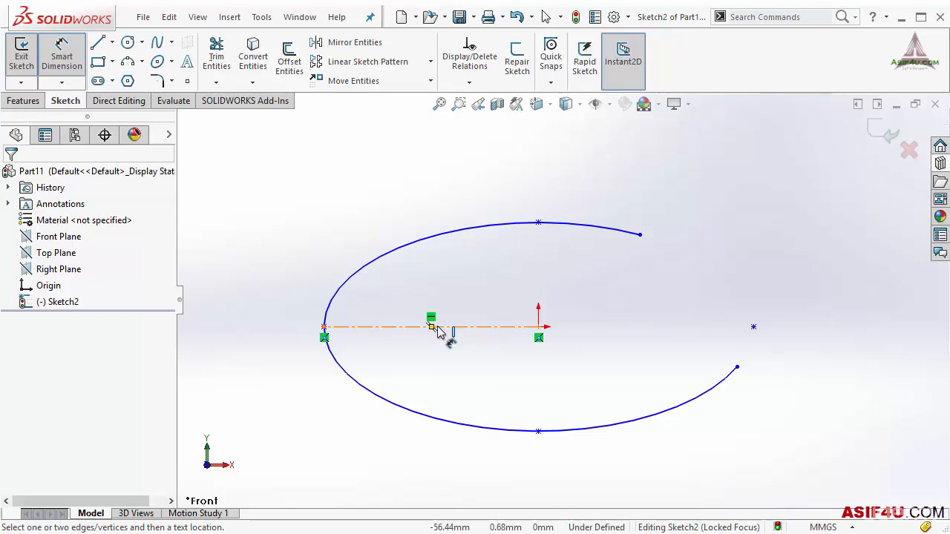
{"action": "left_click", "coordinate": [450, 328]}
{"action": "key", "text": "Escape"}
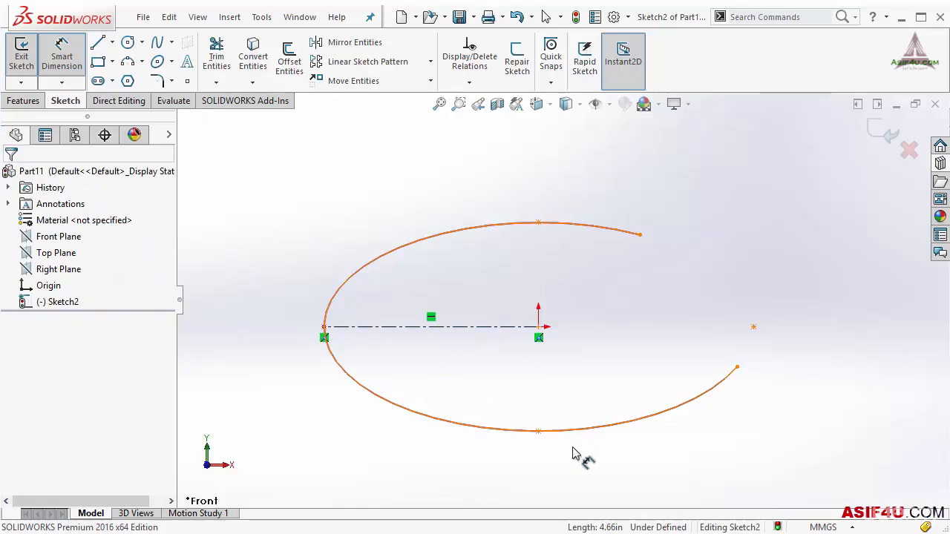
Dimension the height between the top and bottom points of the partial ellipse as 100 mm
{"action": "left_click", "coordinate": [538, 223]}
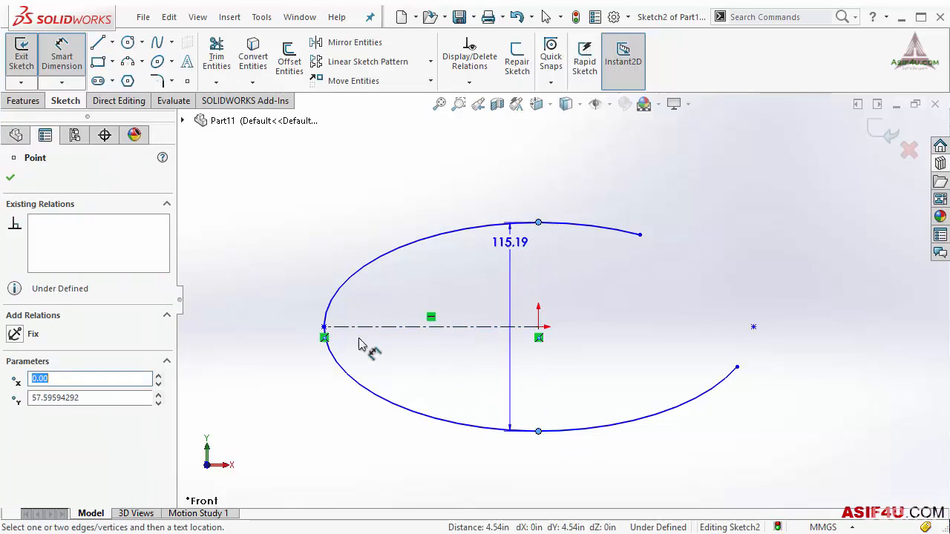
{"action": "left_click", "coordinate": [249, 326]}
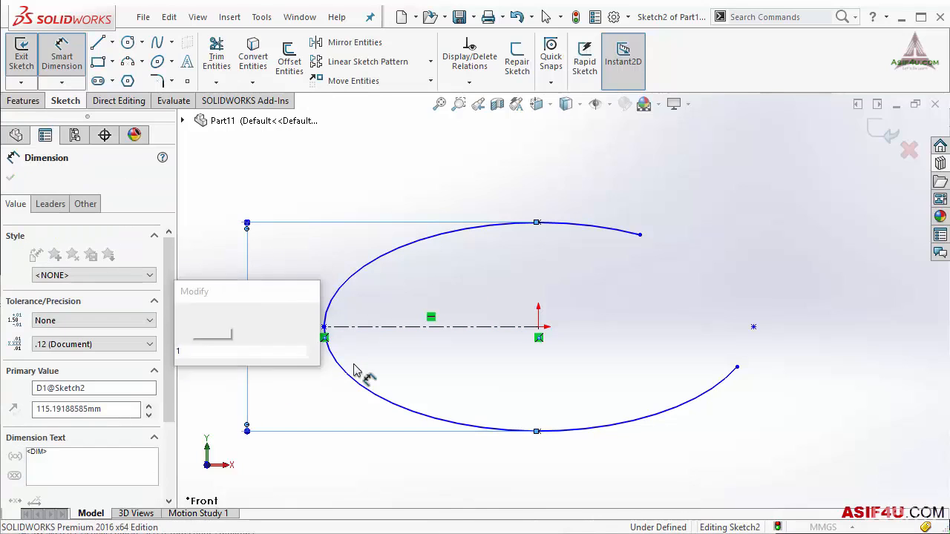
{"action": "type", "text": "100"}
{"action": "key", "text": "Return"}
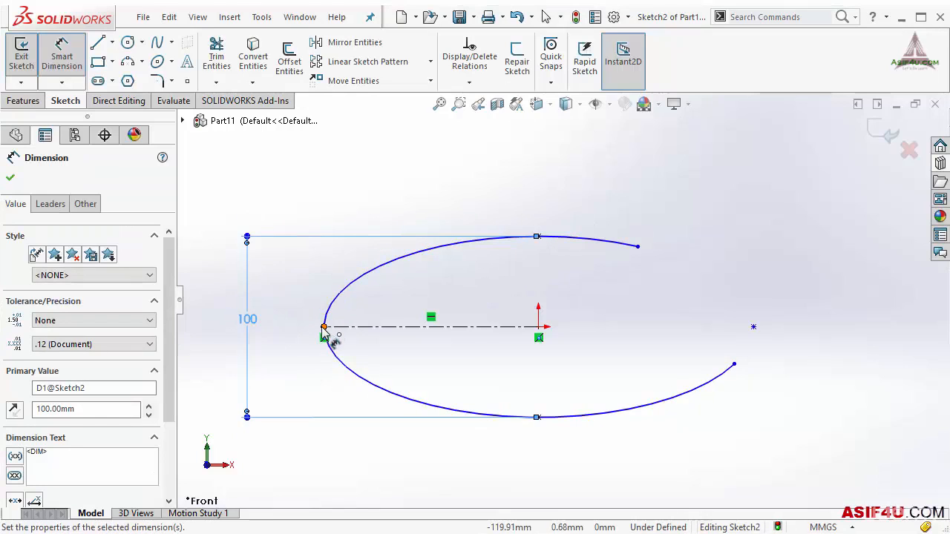
Dimension the width between the leftmost and rightmost axis points of the partial ellipse as 240 mm, placing it below
{"action": "left_click", "coordinate": [753, 328]}
{"action": "left_click", "coordinate": [553, 474]}
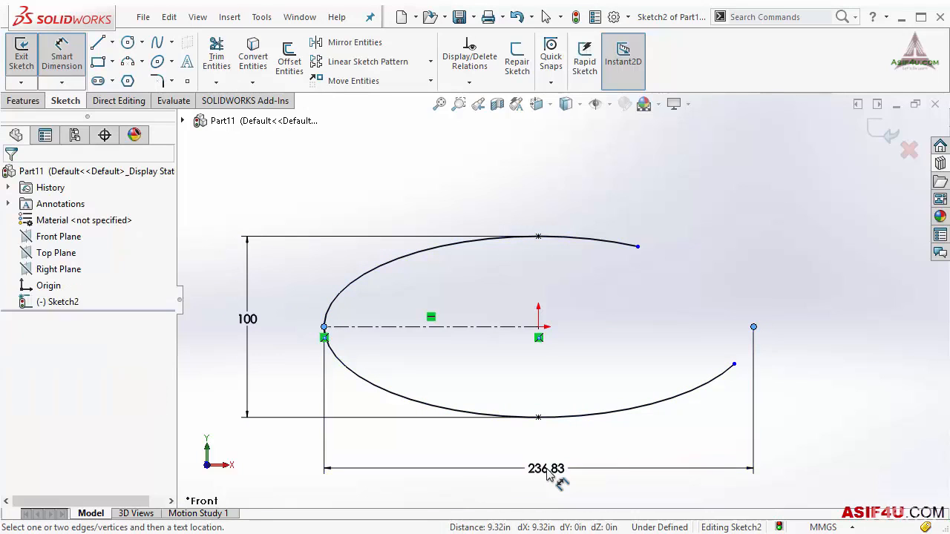
{"action": "type", "text": "240"}
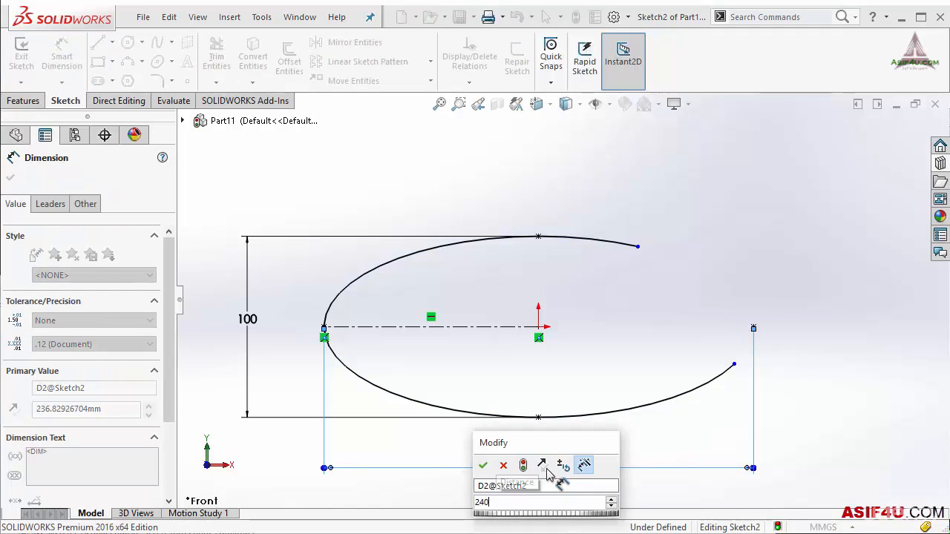
{"action": "key", "text": "Return"}
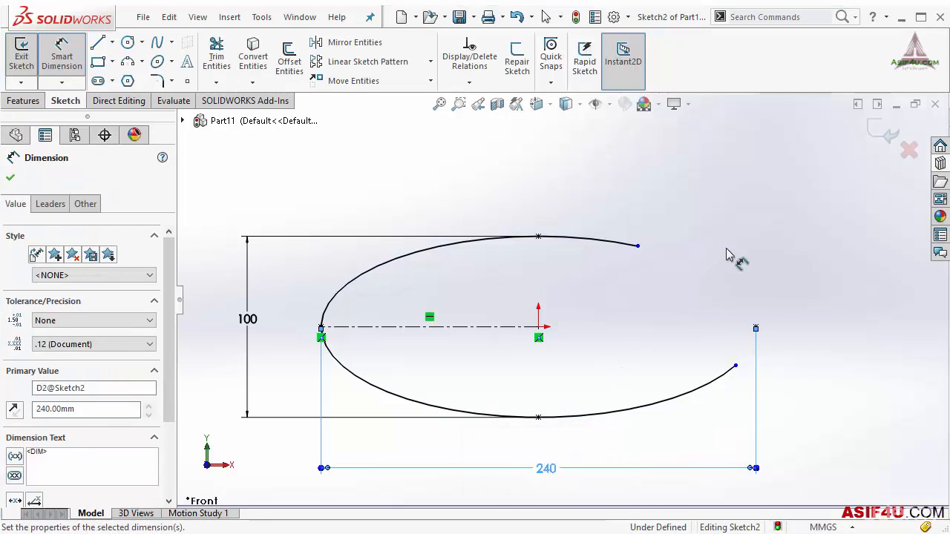
Slide the arc's lower endpoint slightly left along the ellipse and draw centerlines connecting both open endpoints to the origin
{"action": "left_click", "coordinate": [732, 259]}
{"action": "mouse_move", "coordinate": [737, 366]}
{"action": "left_mouse_down"}
{"action": "mouse_move", "coordinate": [663, 421]}
{"action": "mouse_move", "coordinate": [723, 375]}
{"action": "left_mouse_up"}
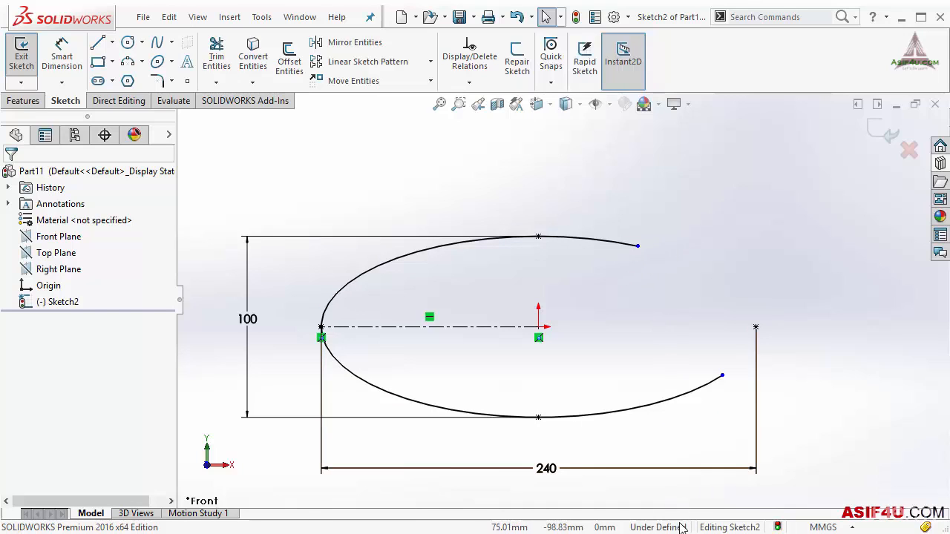
{"action": "left_click", "coordinate": [112, 42]}
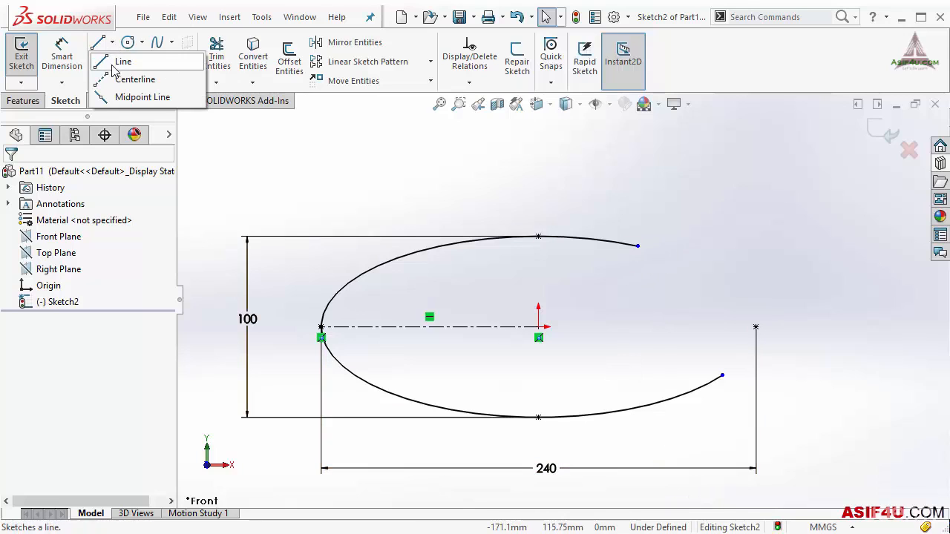
{"action": "left_click", "coordinate": [722, 376]}
{"action": "left_click", "coordinate": [539, 326]}
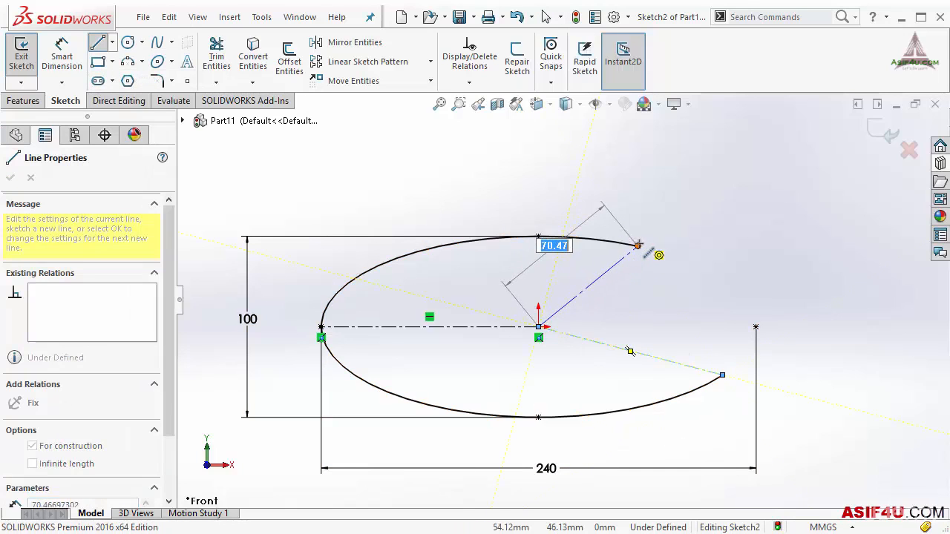
{"action": "left_click", "coordinate": [638, 246]}
{"action": "key", "text": "Escape"}
Dimension the angle between the two inclined centerlines across the ellipse's opening as 55 degrees
{"action": "right_click_drag", "start_coordinate": [687, 215], "coordinate": [683, 119]}
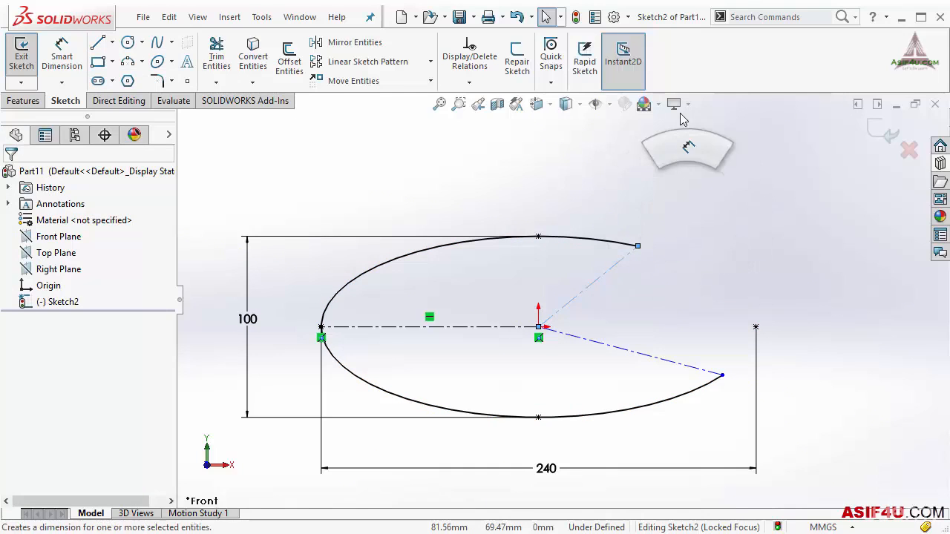
{"action": "left_click", "coordinate": [594, 282]}
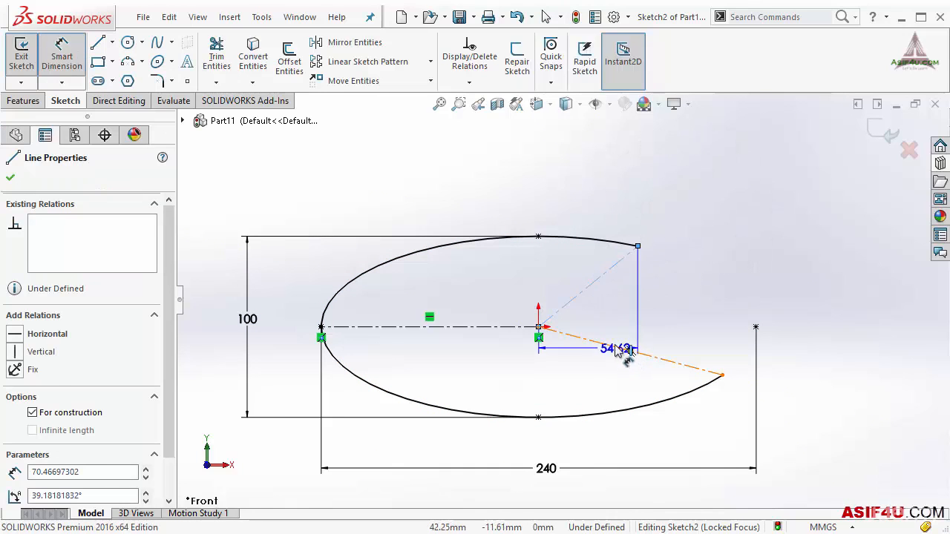
{"action": "left_click", "coordinate": [616, 349]}
{"action": "left_click", "coordinate": [679, 321]}
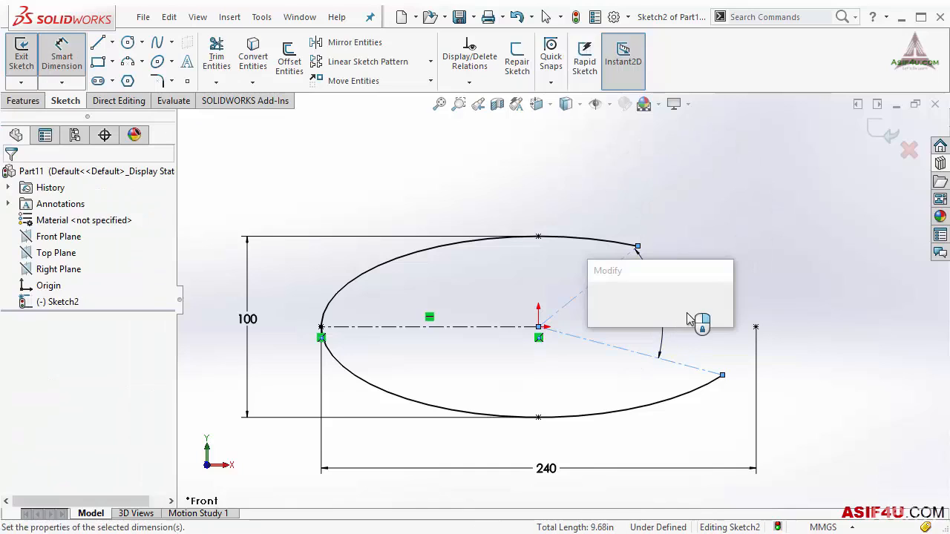
{"action": "type", "text": "55"}
{"action": "key", "text": "Return"}
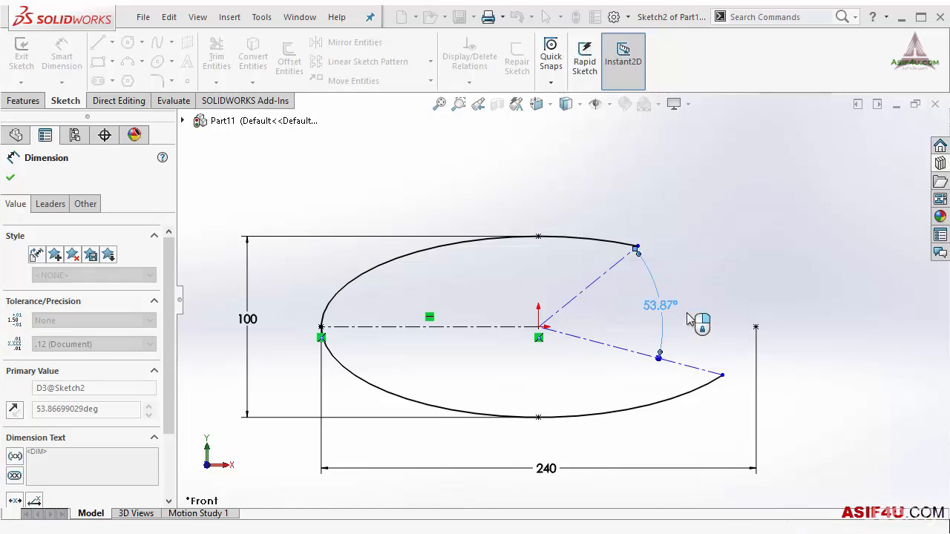
{"action": "left_click", "coordinate": [654, 271]}
{"action": "key", "text": "Escape"}
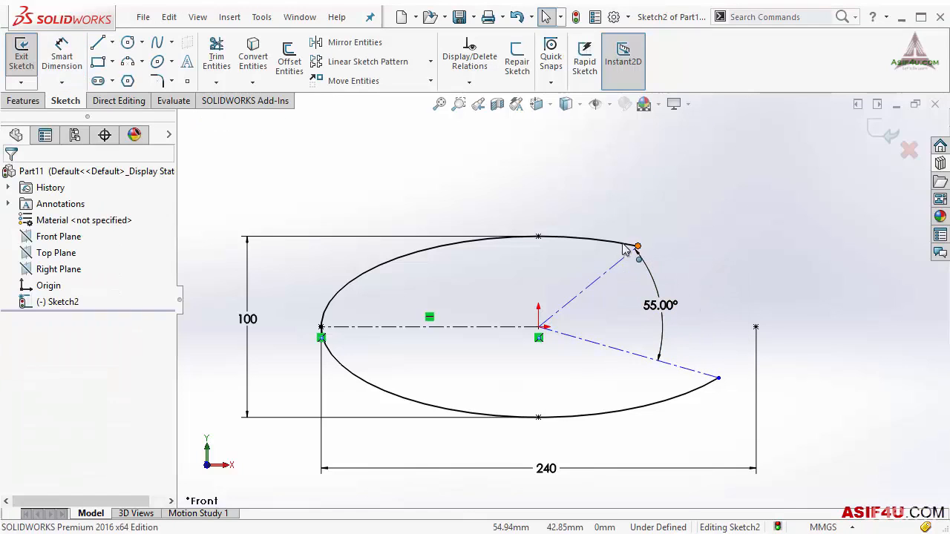
Slide the arc's upper endpoint to about X 42.6, Y 46.7 mm and dimension the angle between the lower inclined and horizontal centerlines
{"action": "left_click_drag", "start_coordinate": [636, 247], "coordinate": [616, 242]}
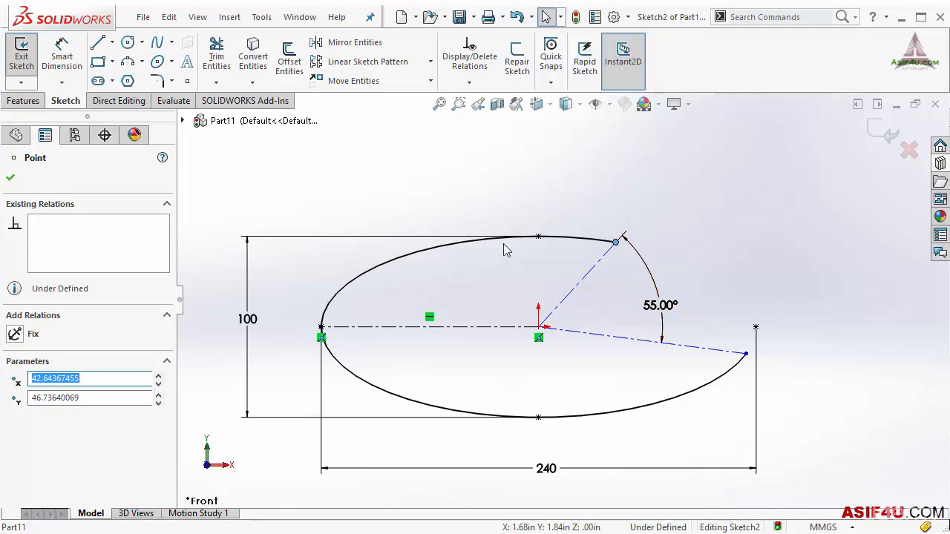
{"action": "left_click", "coordinate": [73, 56]}
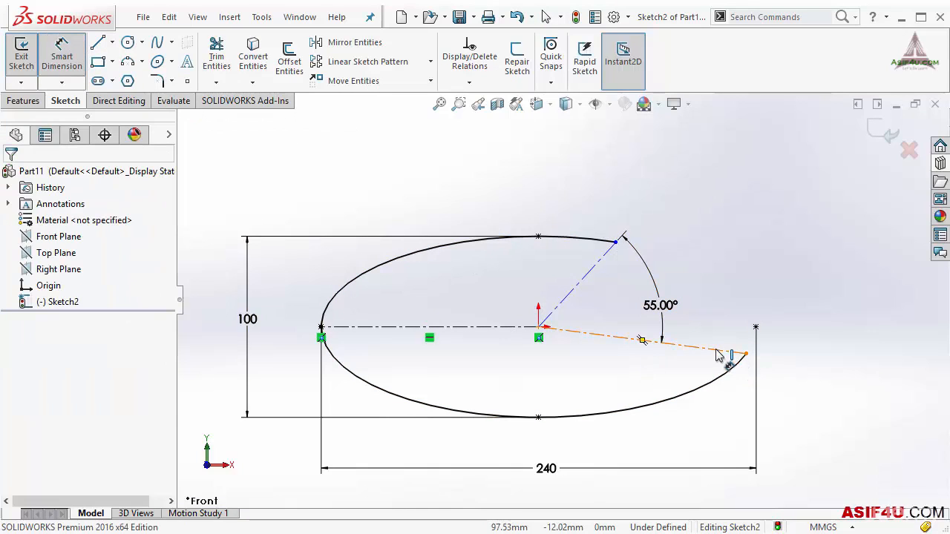
{"action": "left_click", "coordinate": [642, 340]}
{"action": "left_click", "coordinate": [453, 328]}
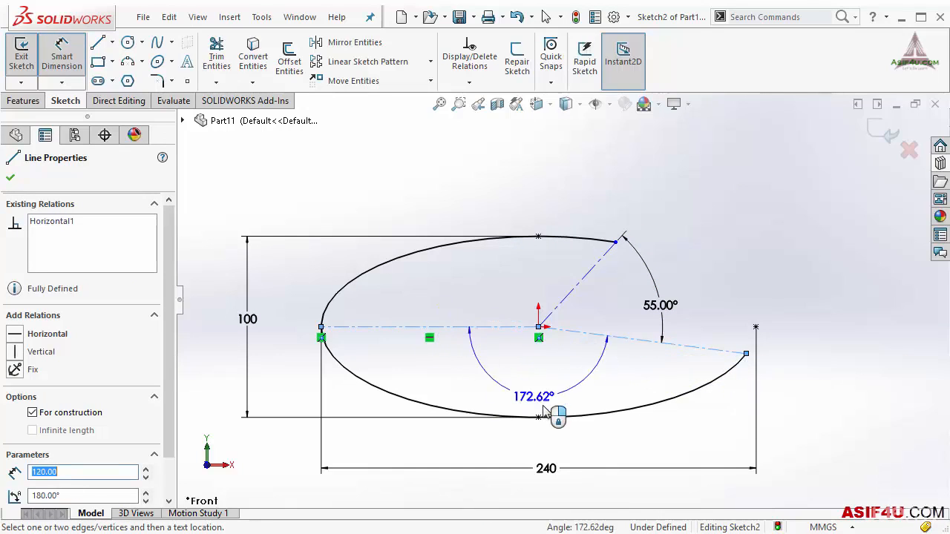